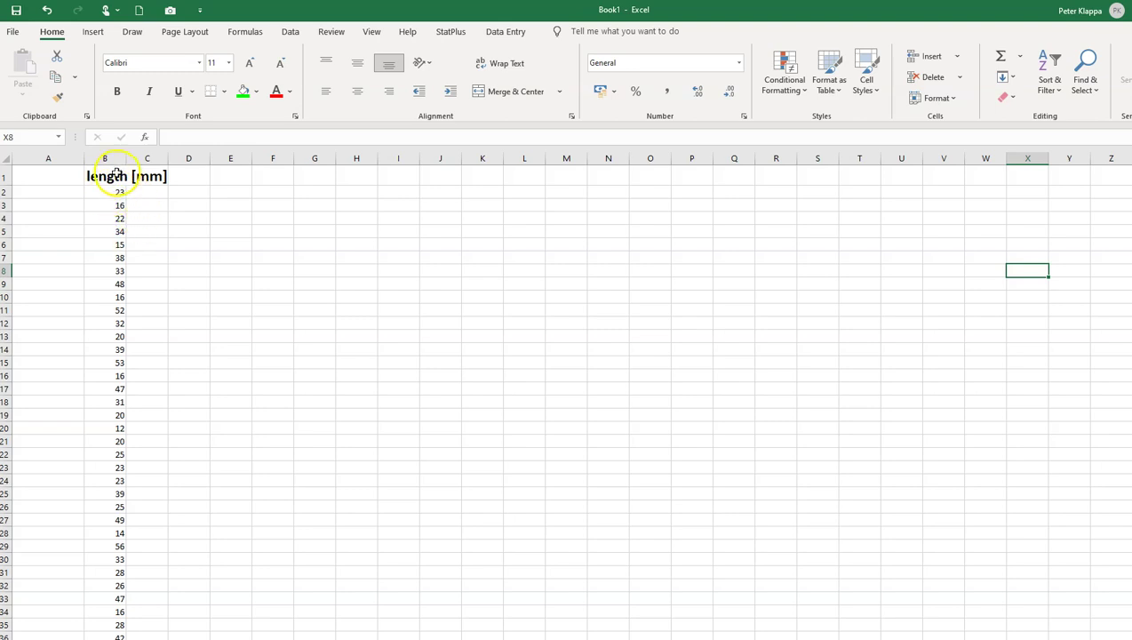
Step: Select the length [mm] data in column B together with its header, cells B1 to B46
click(114, 193)
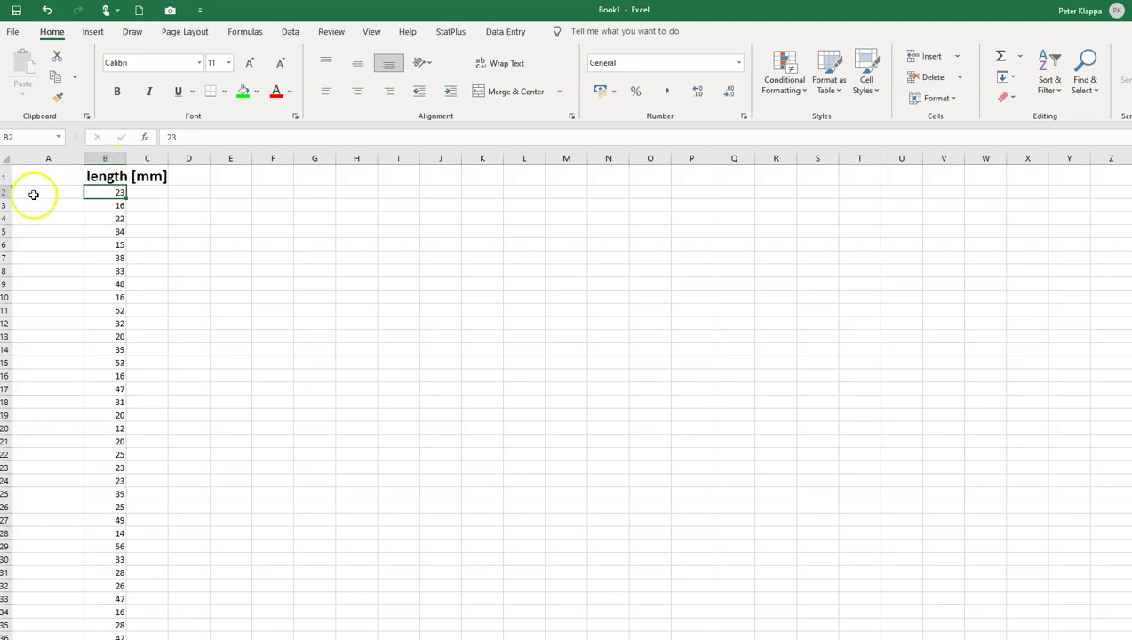
scroll(117, 310, down, 8)
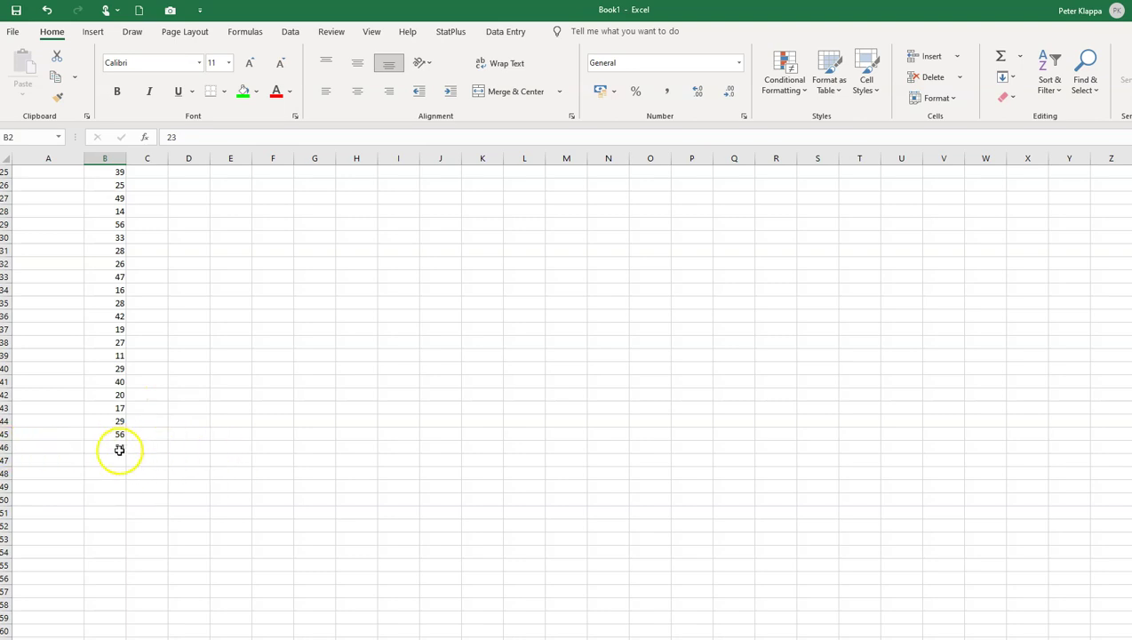
scroll(238, 441, up, 8)
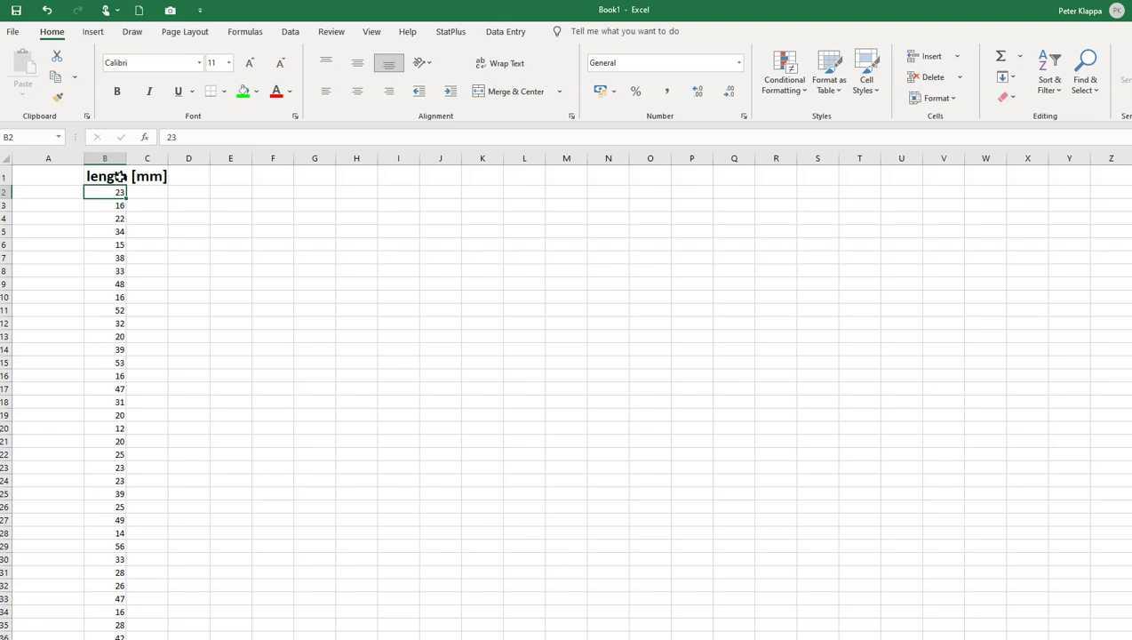
click(95, 32)
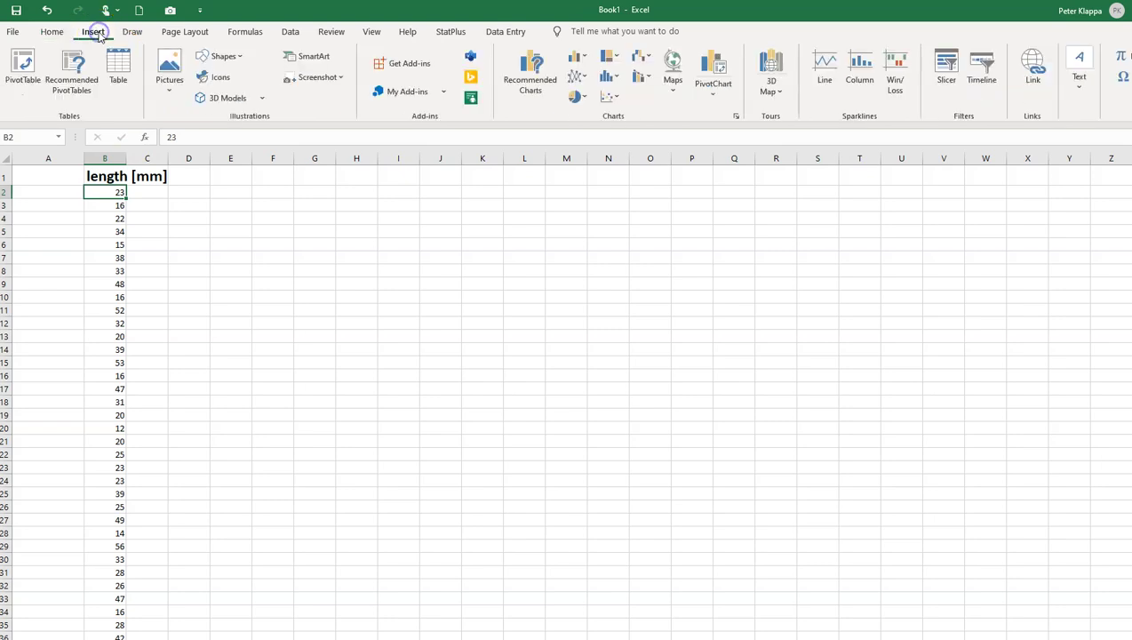
click(114, 176)
click(119, 177)
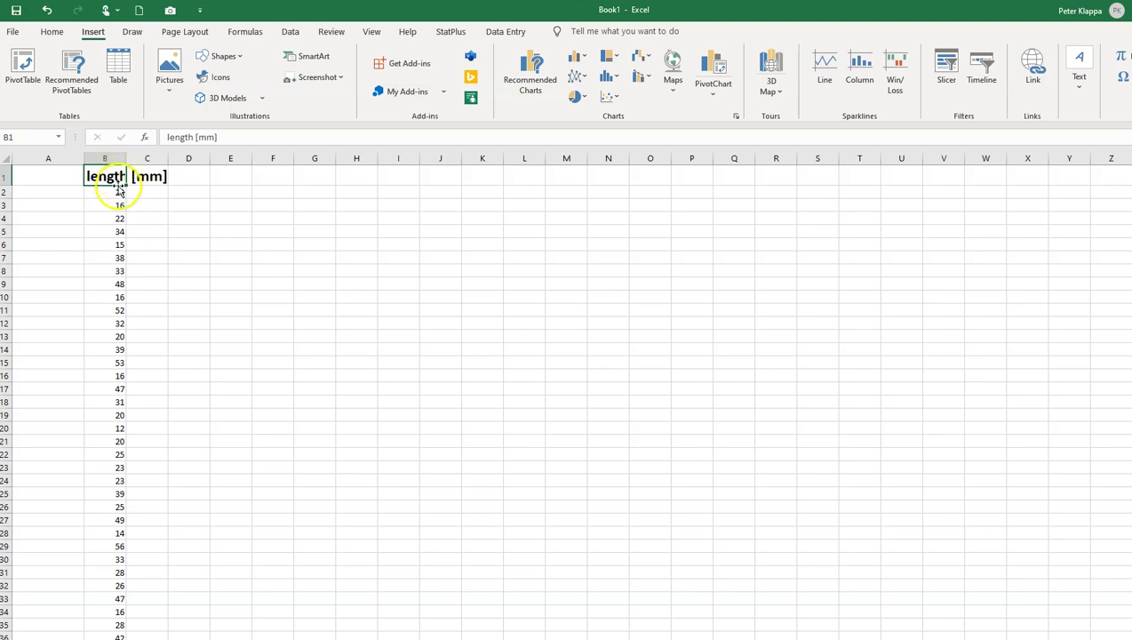
scroll(119, 249, down, 9)
scroll(116, 397, down, 1)
shift+click(118, 369)
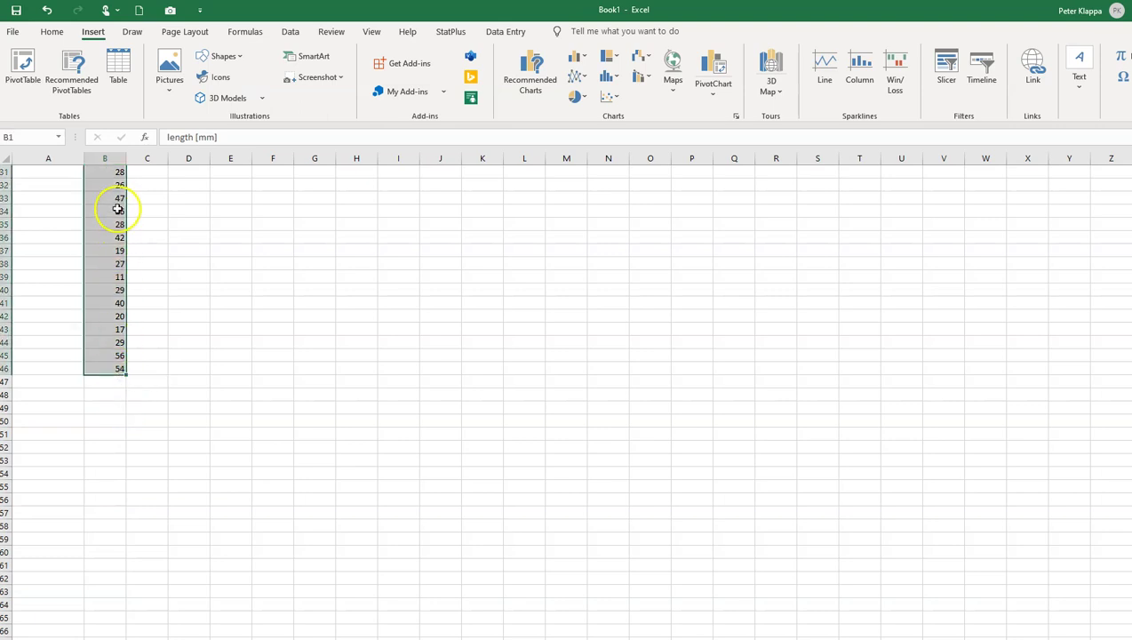
scroll(112, 356, up, 1)
scroll(112, 356, up, 10)
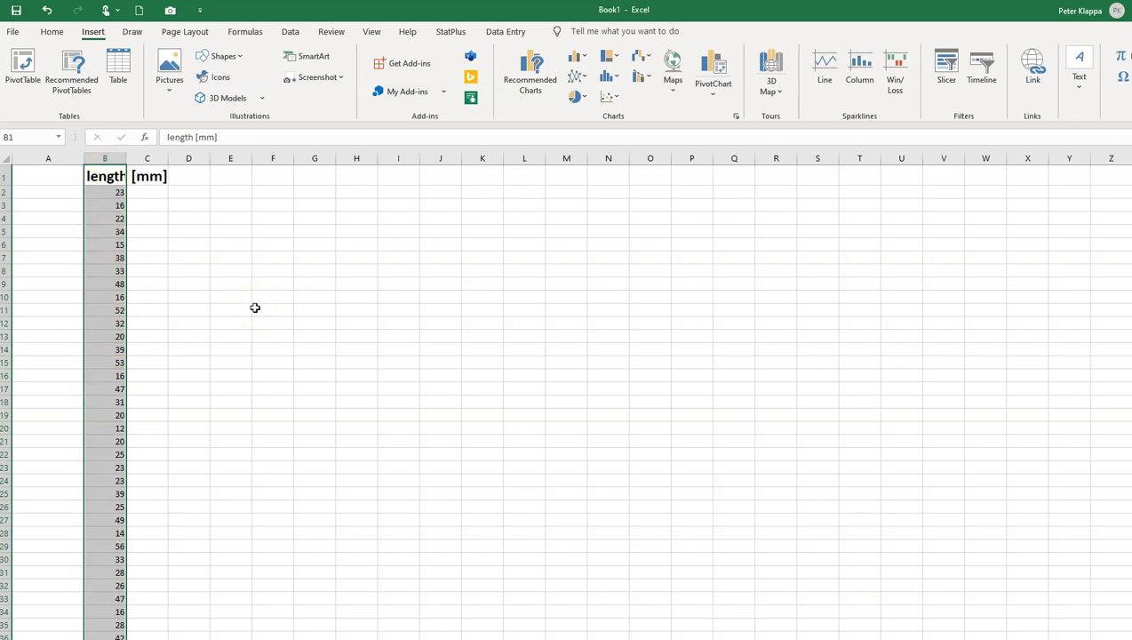
Step: Insert a Box and Whisker chart of the selected data and enlarge it to span about J6 to S31
click(530, 61)
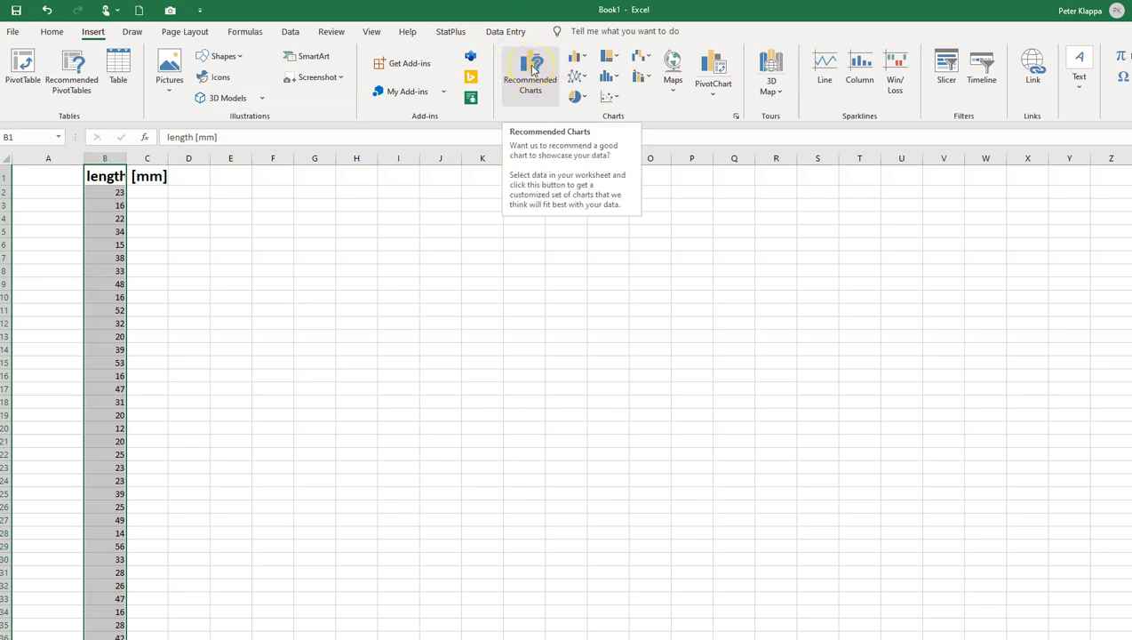
click(532, 70)
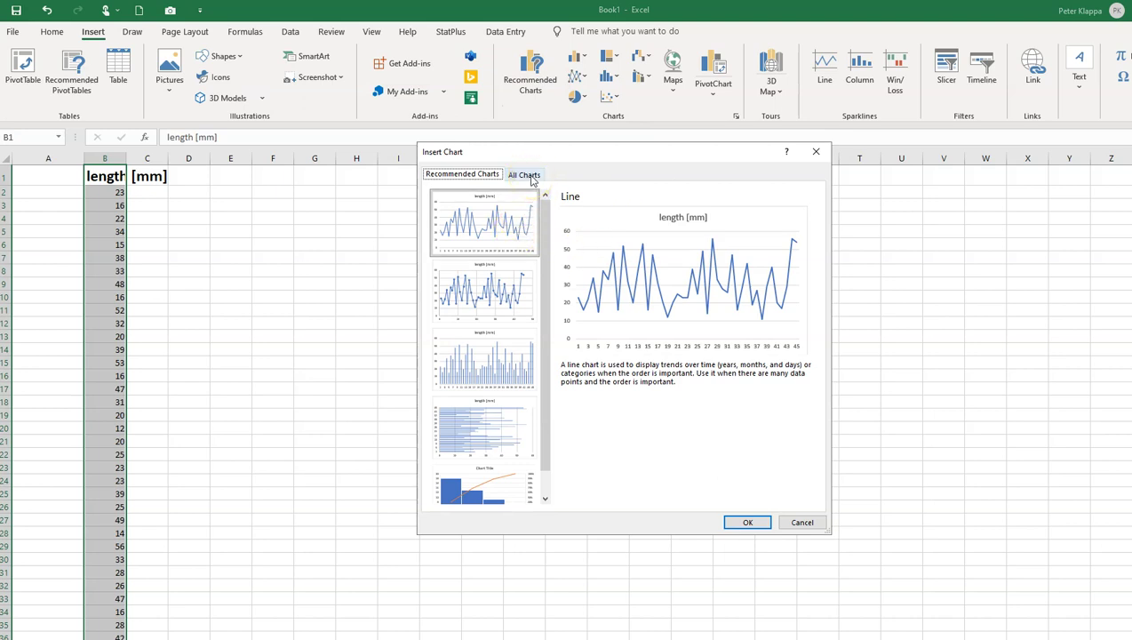
click(525, 175)
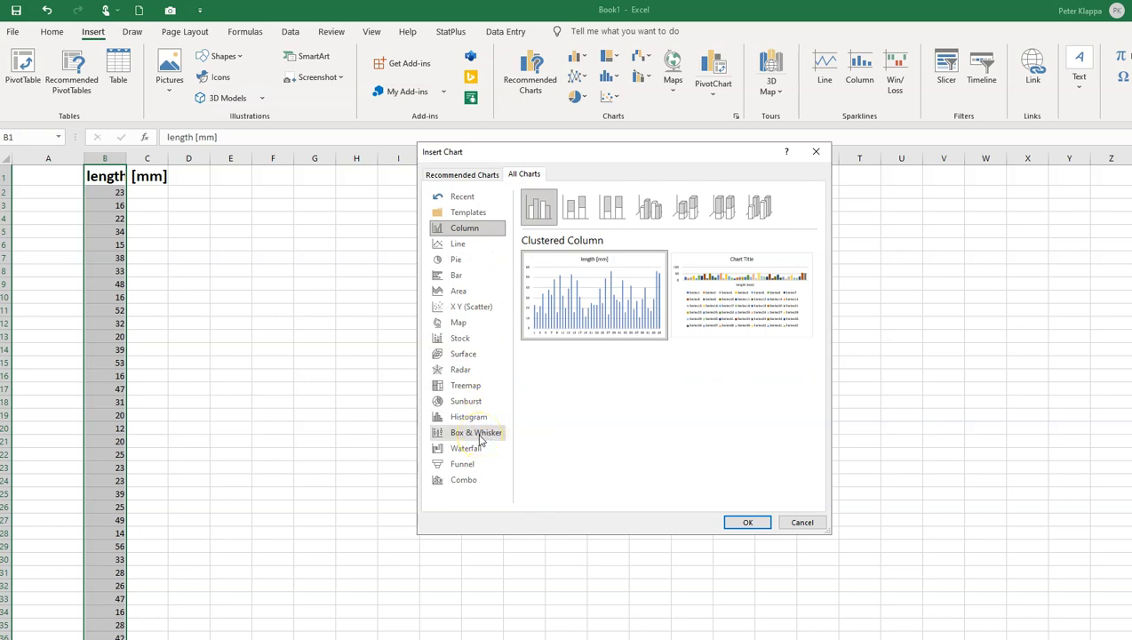
click(480, 435)
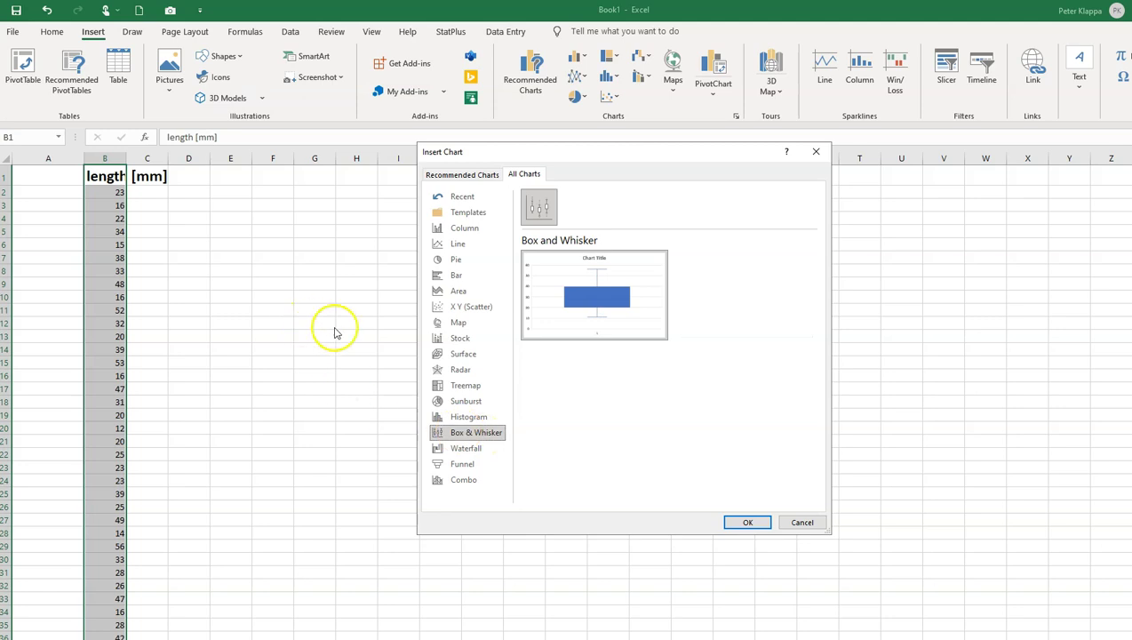
mouse_move(622, 314)
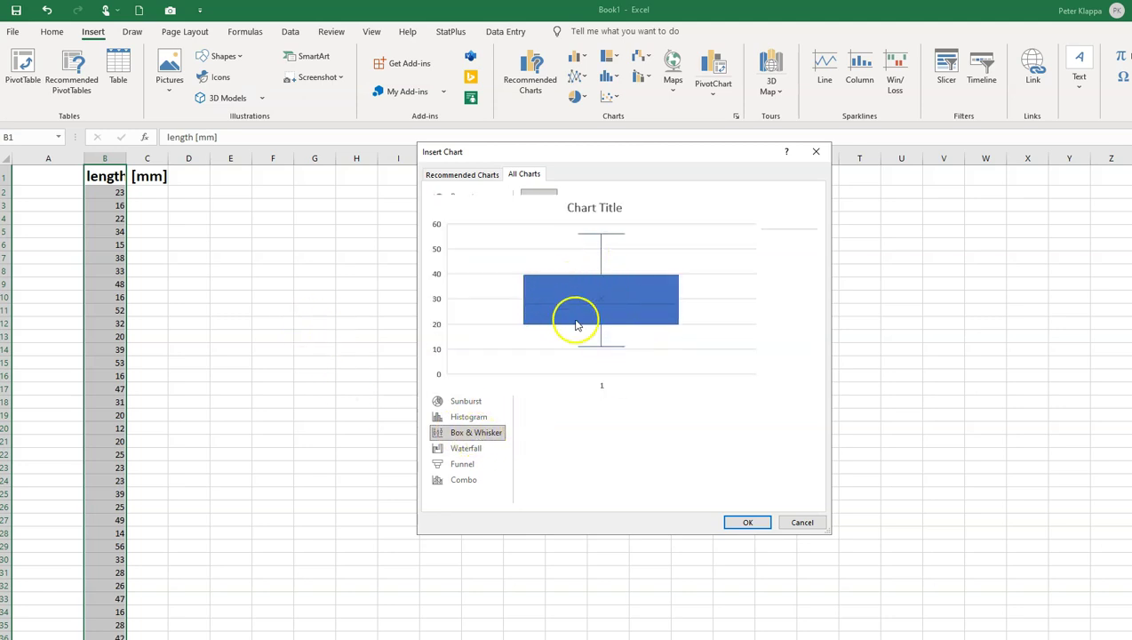
click(747, 522)
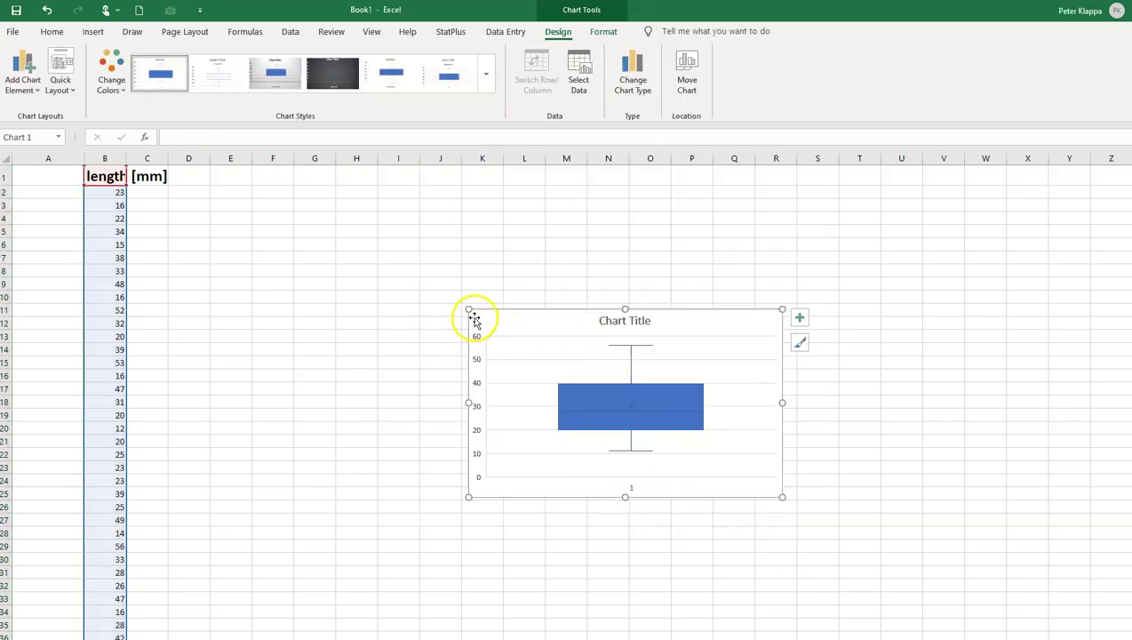
drag(466, 305, 448, 236)
drag(783, 496, 807, 571)
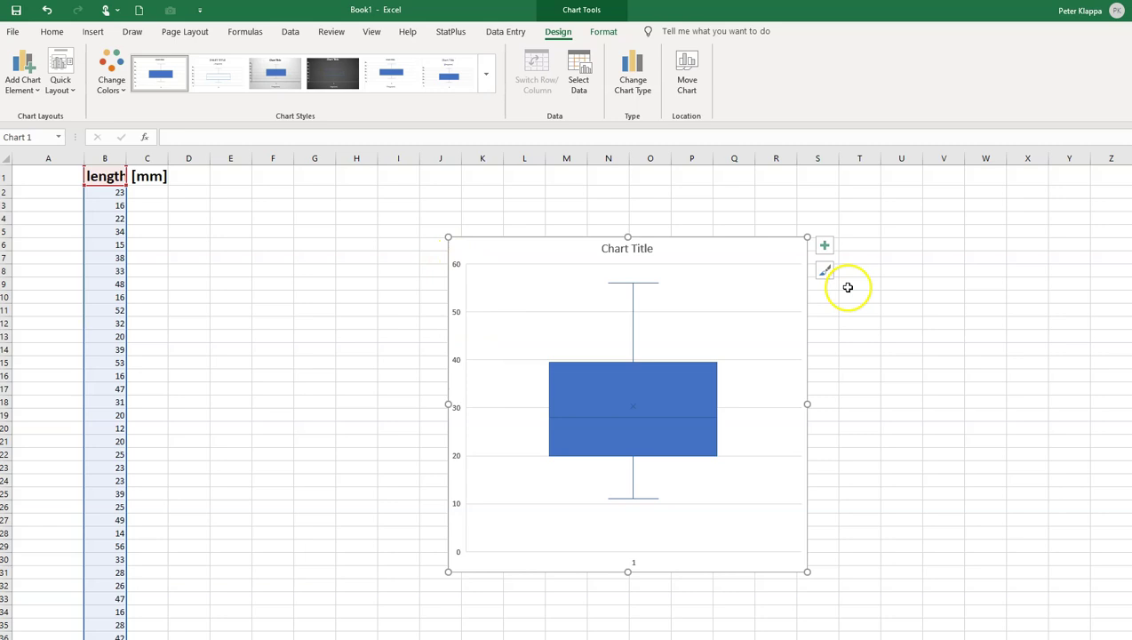
Step: Add axis titles to the box plot and set the vertical axis title to "length [mm]"
click(824, 246)
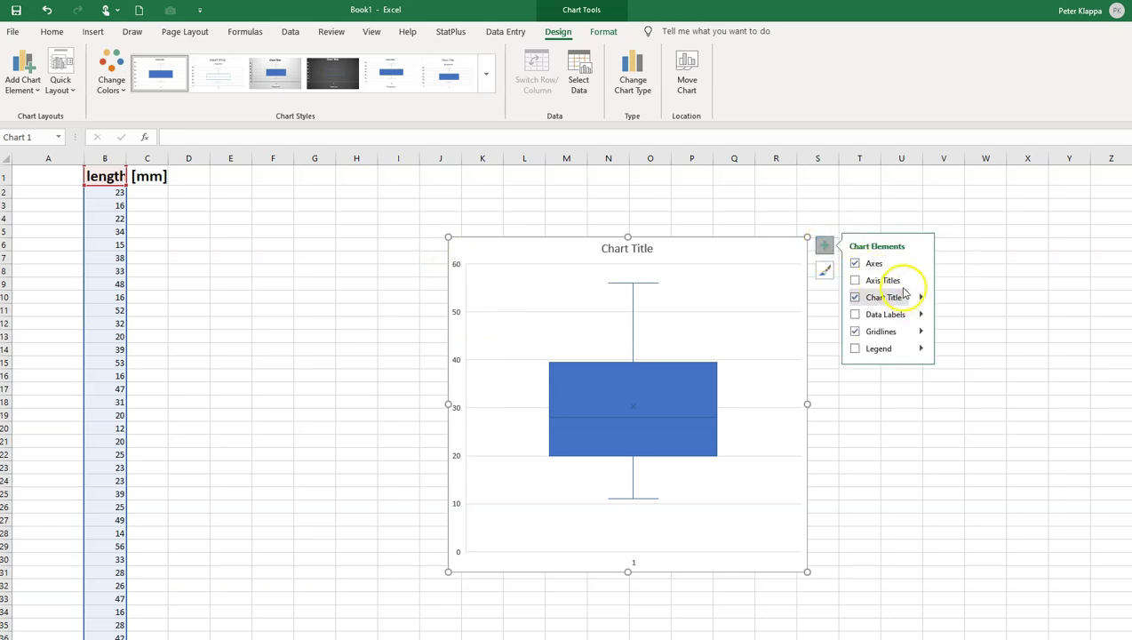
click(857, 283)
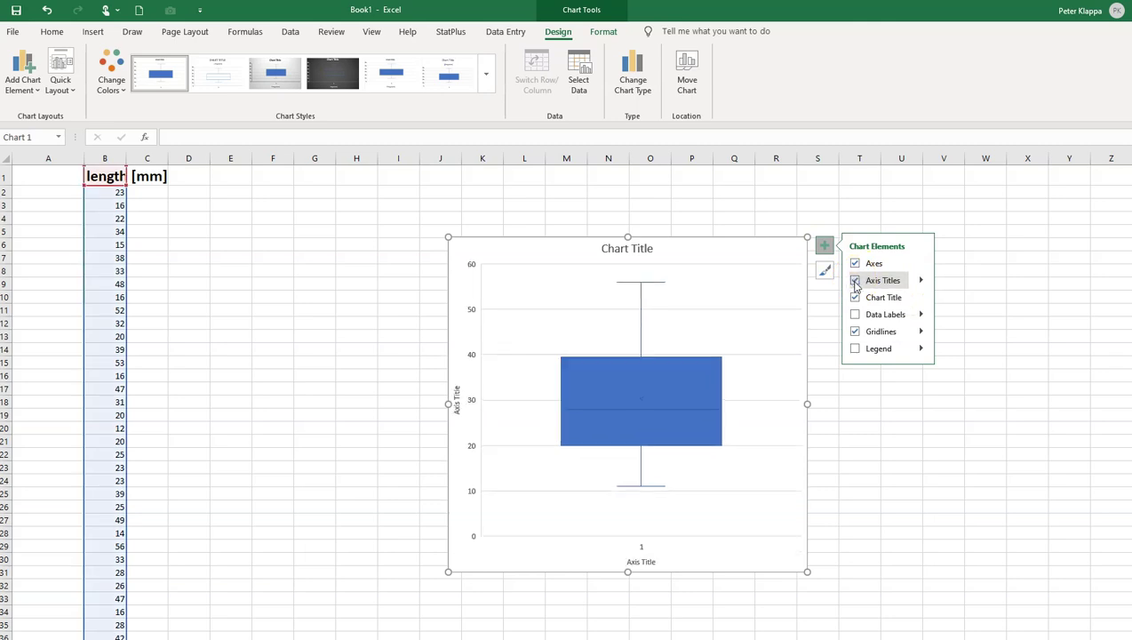
click(456, 413)
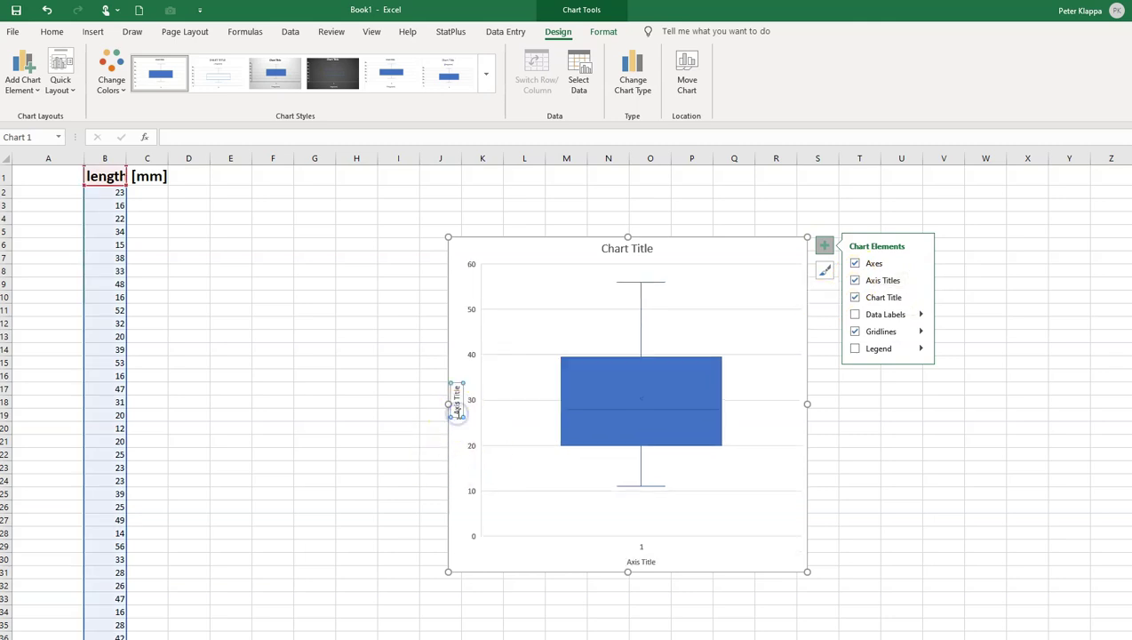
click(458, 404)
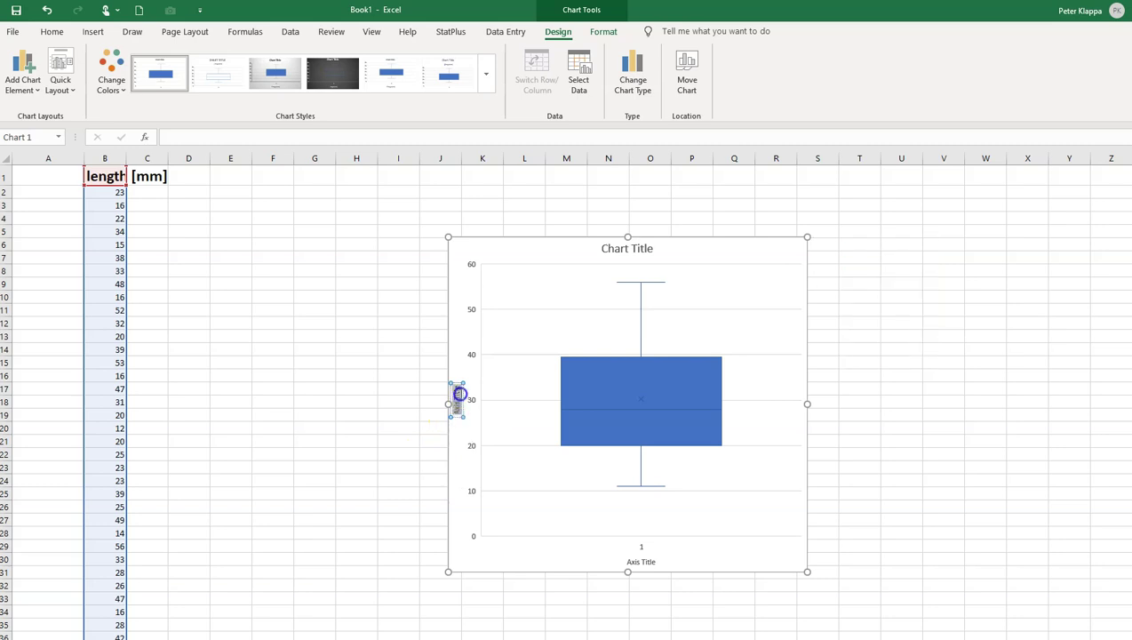
key(BackSpace)
text(length [mm)
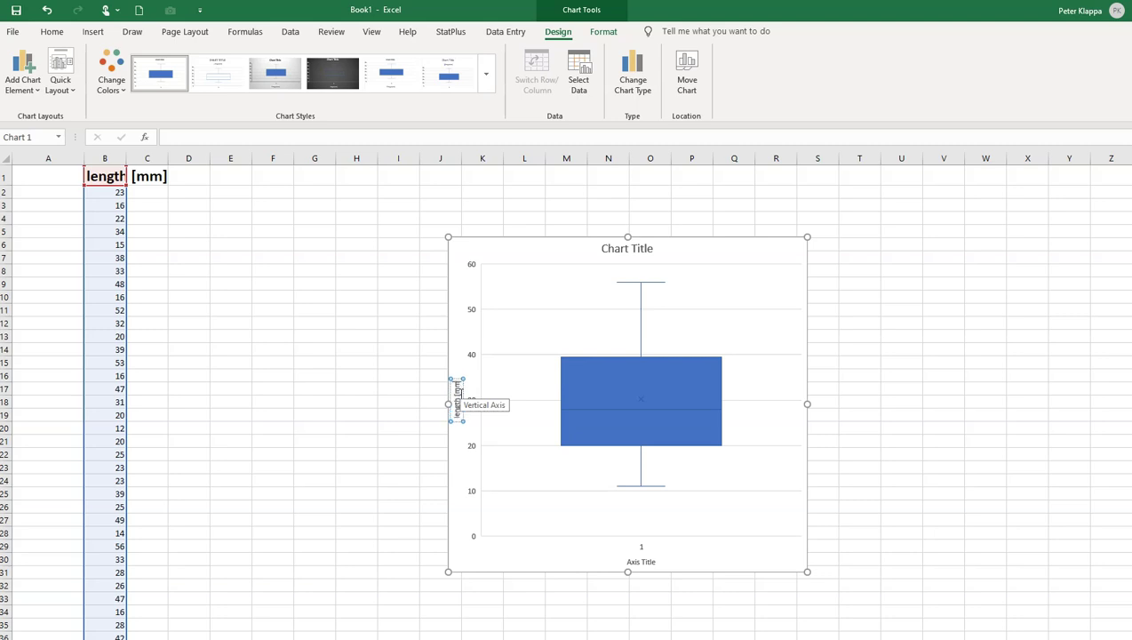
Step: Delete the horizontal axis title and the horizontal axis from the box plot
click(642, 561)
key(Delete)
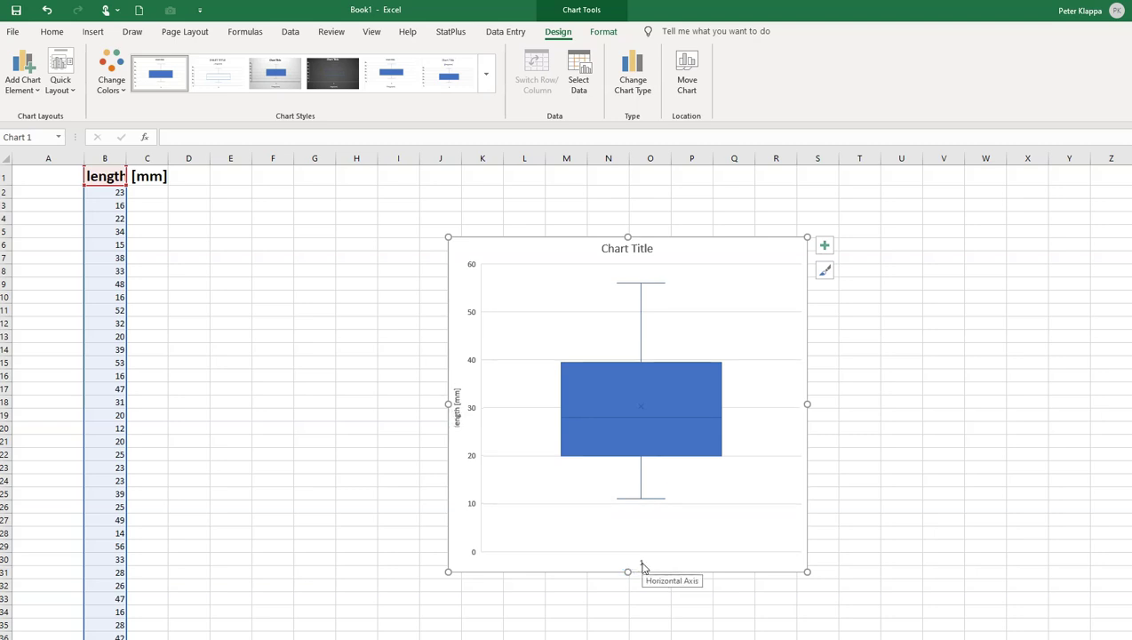
click(642, 564)
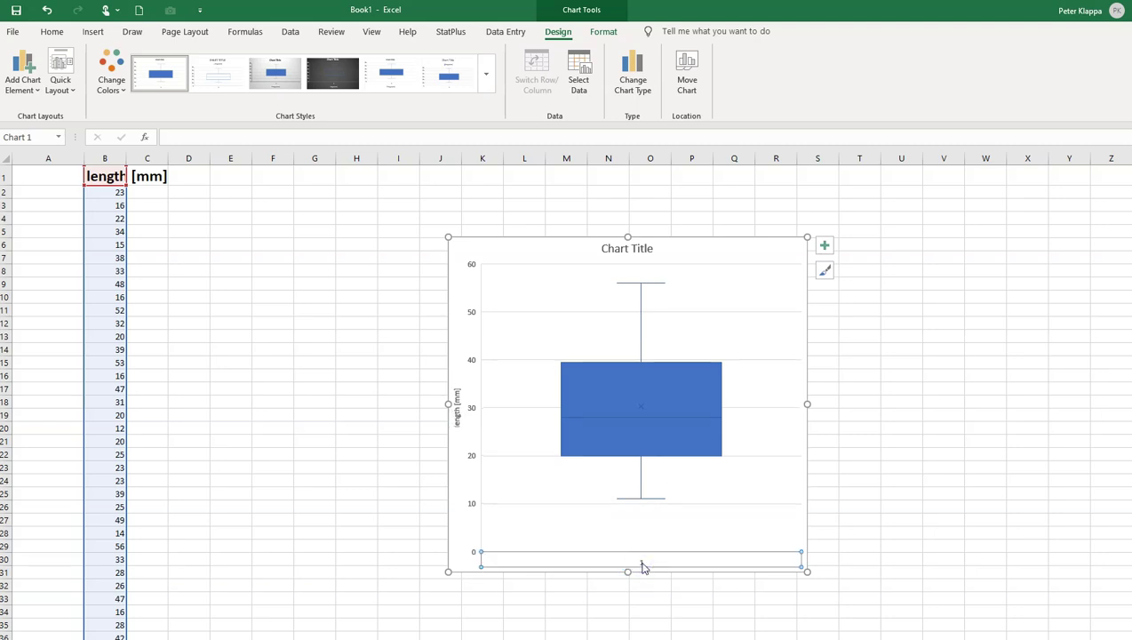
key(Delete)
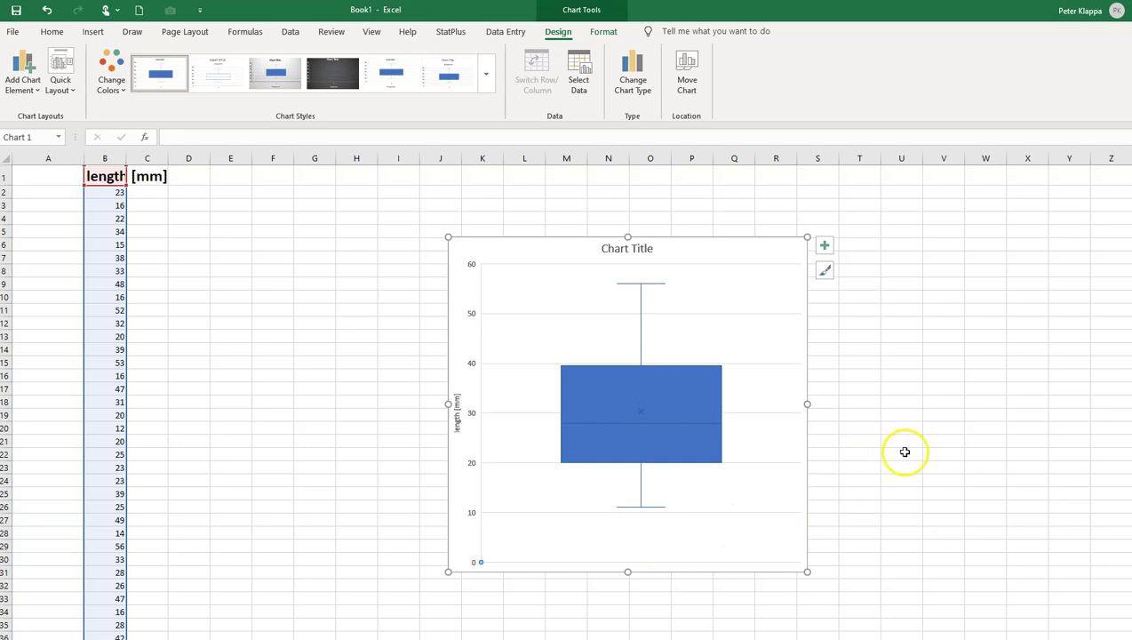
click(906, 451)
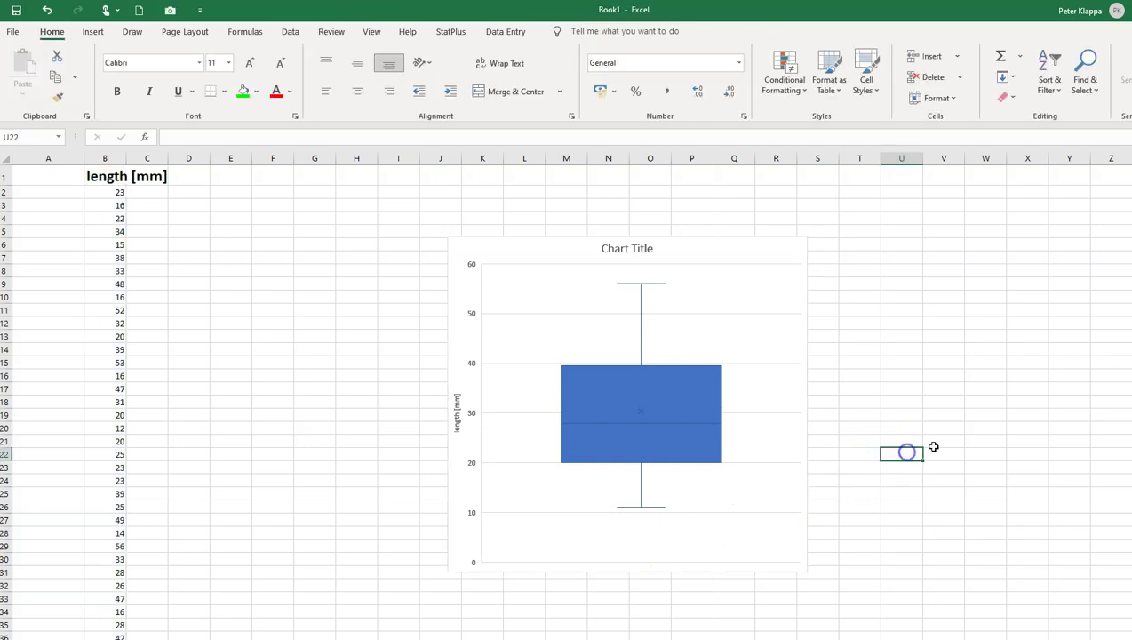
click(634, 257)
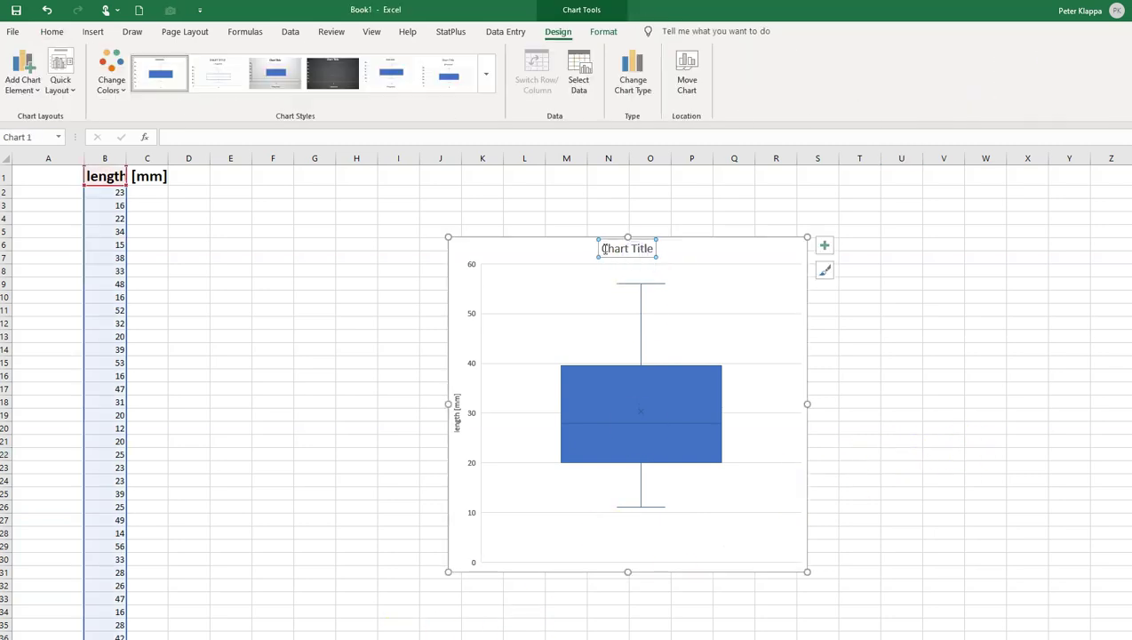
click(637, 249)
click(941, 414)
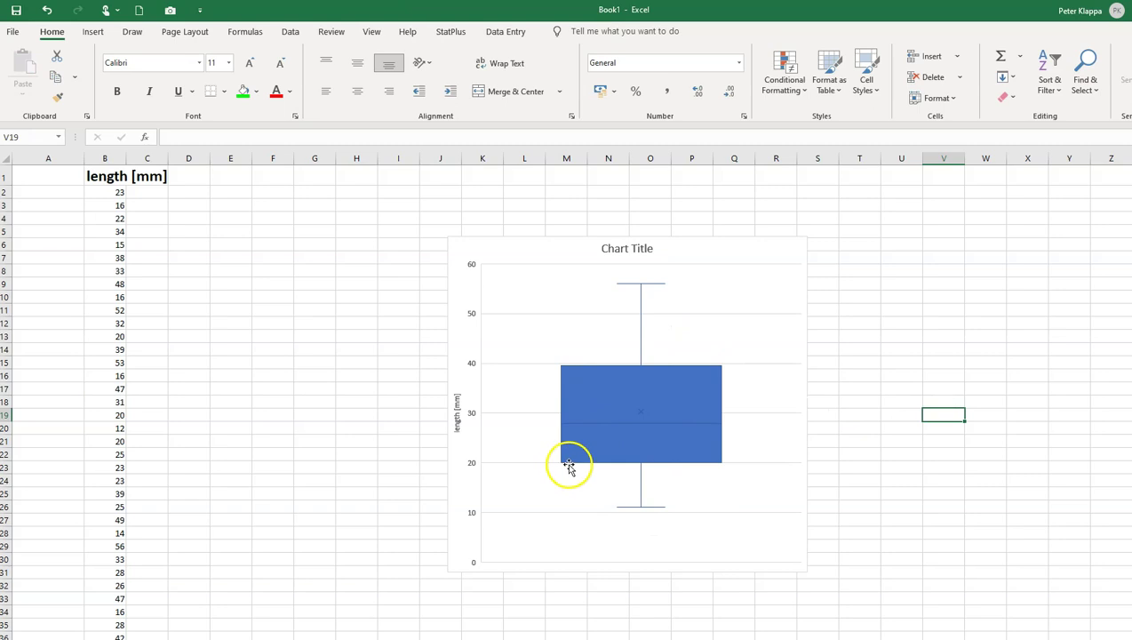
mouse_move(700, 454)
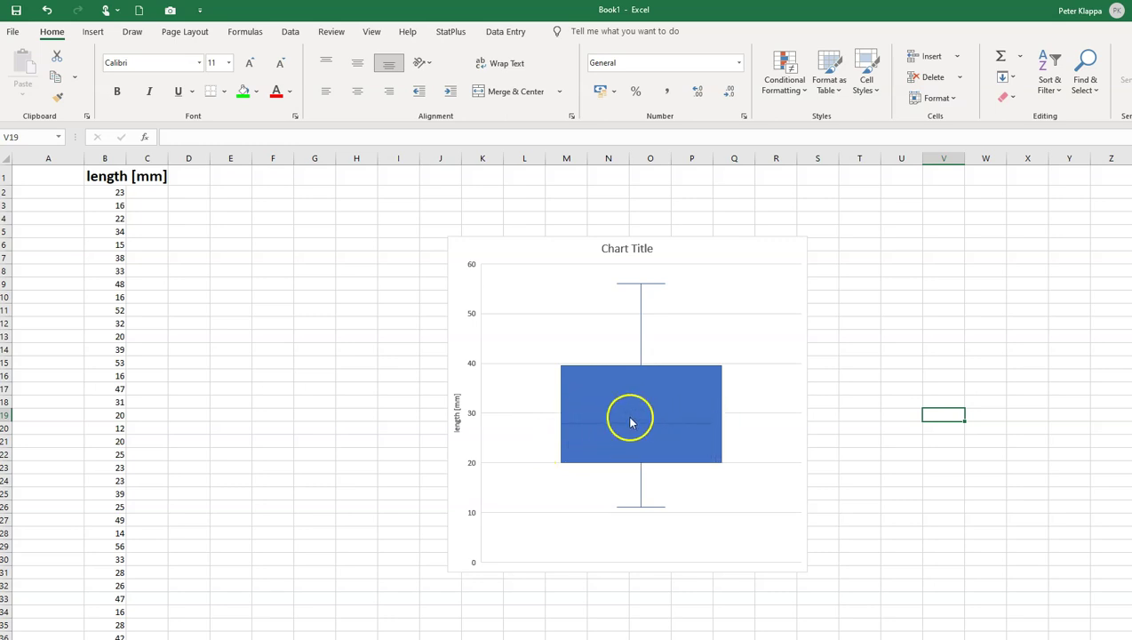
click(577, 424)
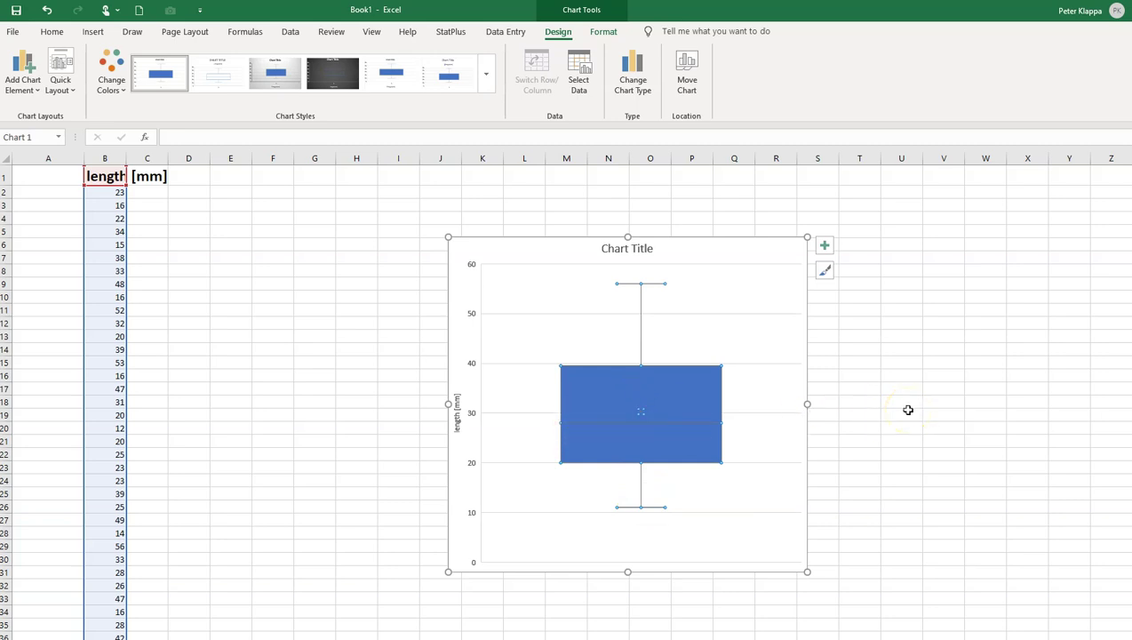
click(908, 410)
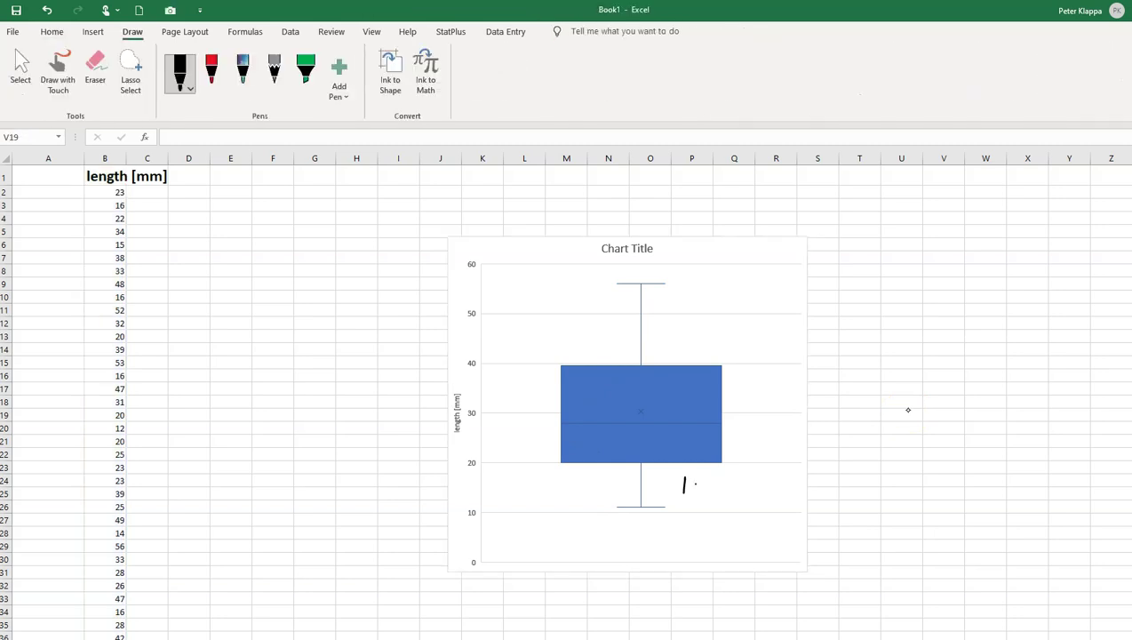
Step: Handwrite 1st, 2nd, 3rd and 4th in black ink beside the box plot's quartiles, from lowest to highest, and trace the upper three sections vertically
mouse_move(697, 481)
mouse_down()
mouse_move(689, 491)
mouse_move(708, 478)
mouse_up()
mouse_move(662, 434)
mouse_down()
mouse_move(663, 455)
mouse_move(694, 447)
mouse_move(706, 427)
mouse_up()
drag(684, 366, 688, 418)
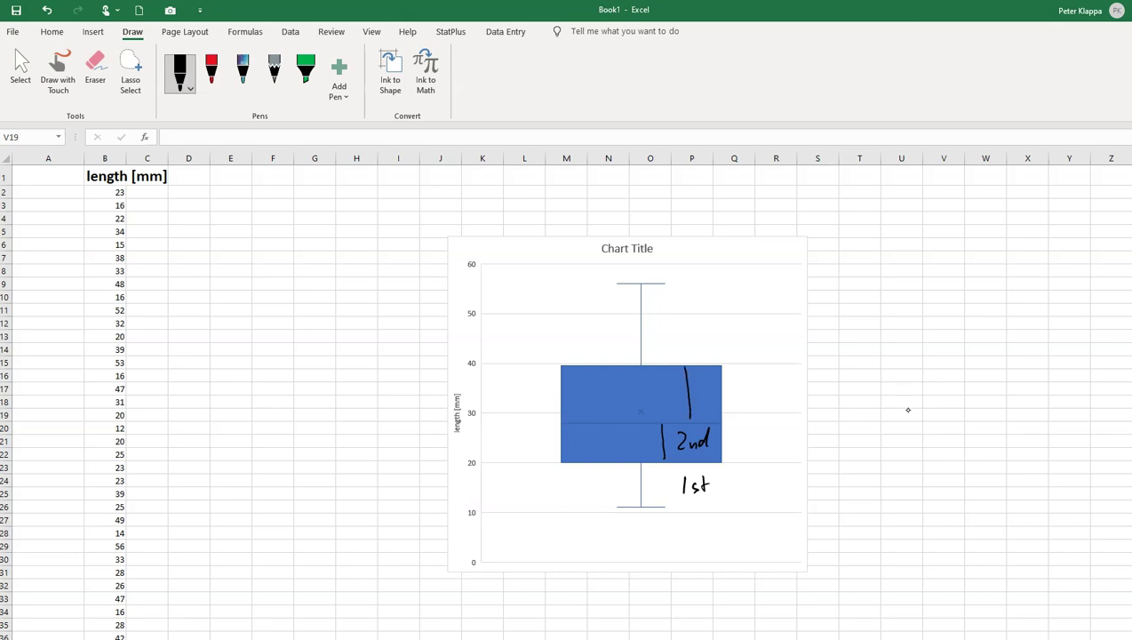
mouse_move(708, 377)
mouse_down()
mouse_move(706, 396)
mouse_move(737, 396)
mouse_up()
mouse_move(689, 294)
mouse_down()
mouse_move(692, 316)
mouse_move(710, 315)
mouse_up()
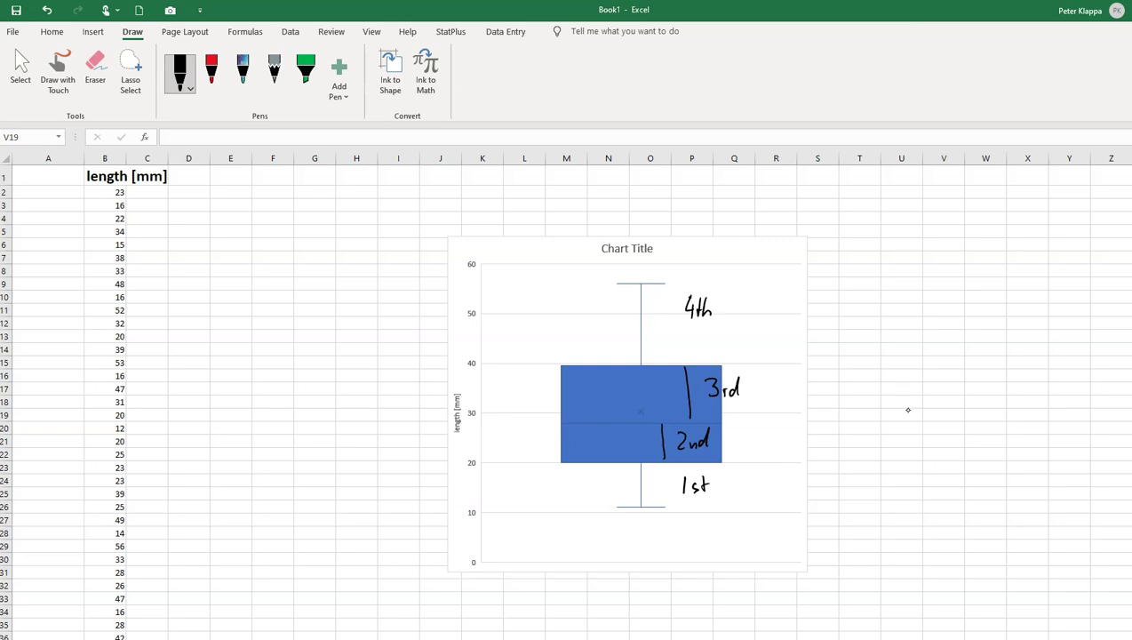
drag(639, 282, 635, 366)
Step: Mark the box's upper and lower edges in ink and handwrite 50% beside the box
drag(554, 365, 563, 365)
mouse_move(550, 462)
mouse_down()
mouse_move(563, 461)
mouse_move(551, 463)
mouse_up()
mouse_move(506, 388)
mouse_down()
mouse_move(505, 403)
mouse_move(514, 388)
mouse_up()
mouse_move(523, 388)
mouse_down()
mouse_move(518, 397)
mouse_move(531, 387)
mouse_move(540, 401)
mouse_up()
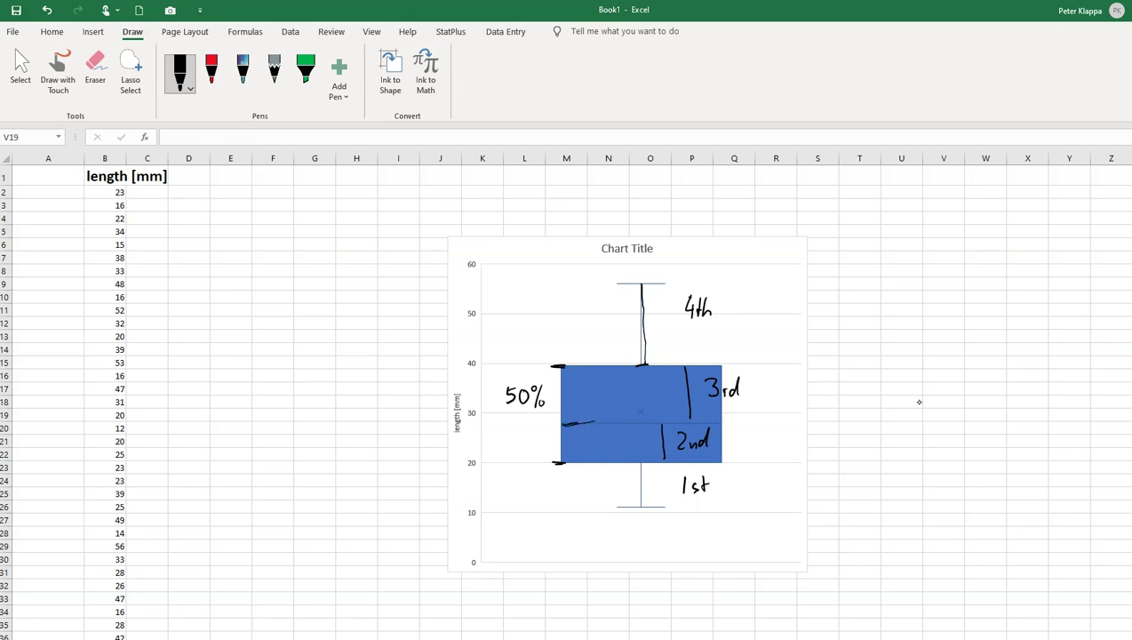
Step: Handwrite "median" beside the box's middle line, then circle the x marker inside the box and label it "mean"
drag(497, 432, 548, 430)
mouse_move(648, 406)
mouse_down()
mouse_move(637, 414)
mouse_move(649, 419)
mouse_up()
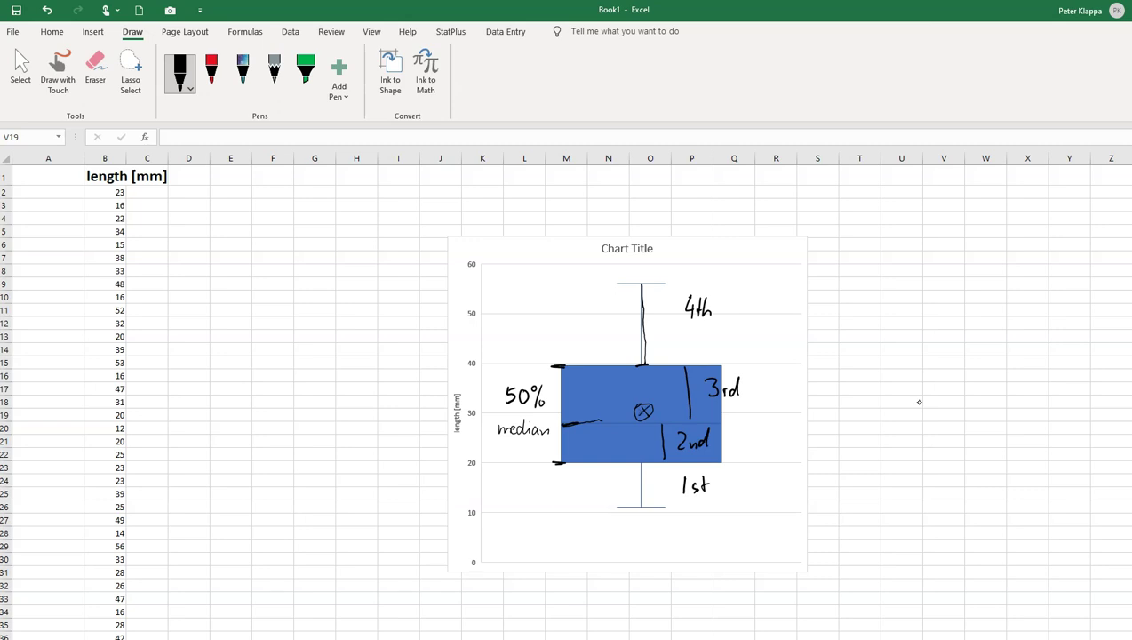
mouse_move(597, 382)
mouse_down()
mouse_move(600, 394)
mouse_move(645, 393)
mouse_up()
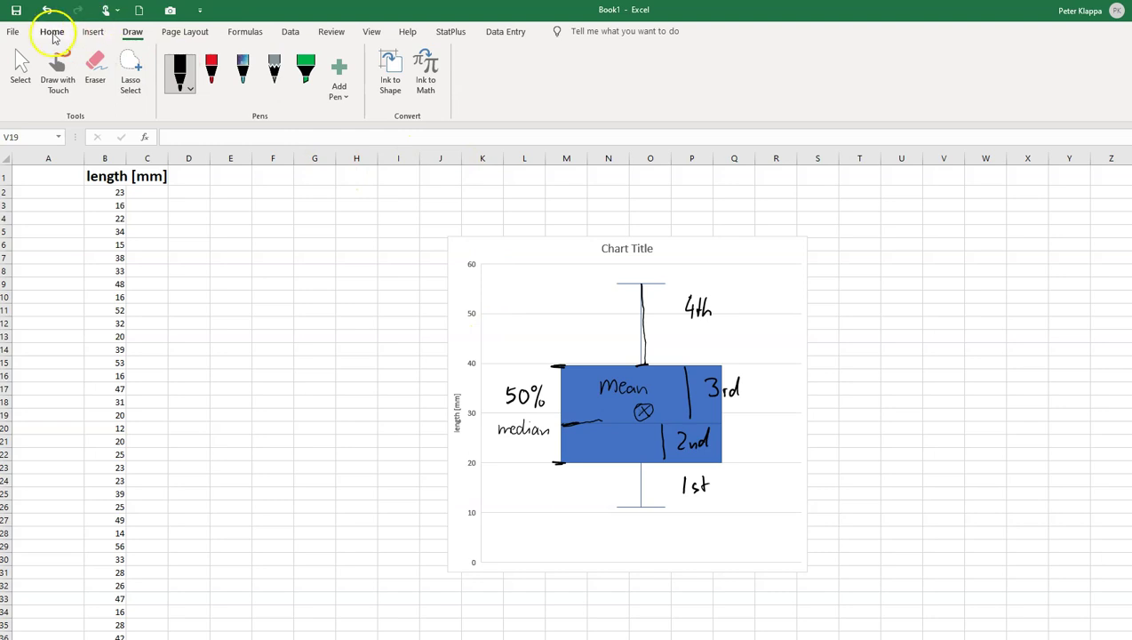
Step: Open the Descriptive Statistics analysis tool for the worksheet data
click(54, 32)
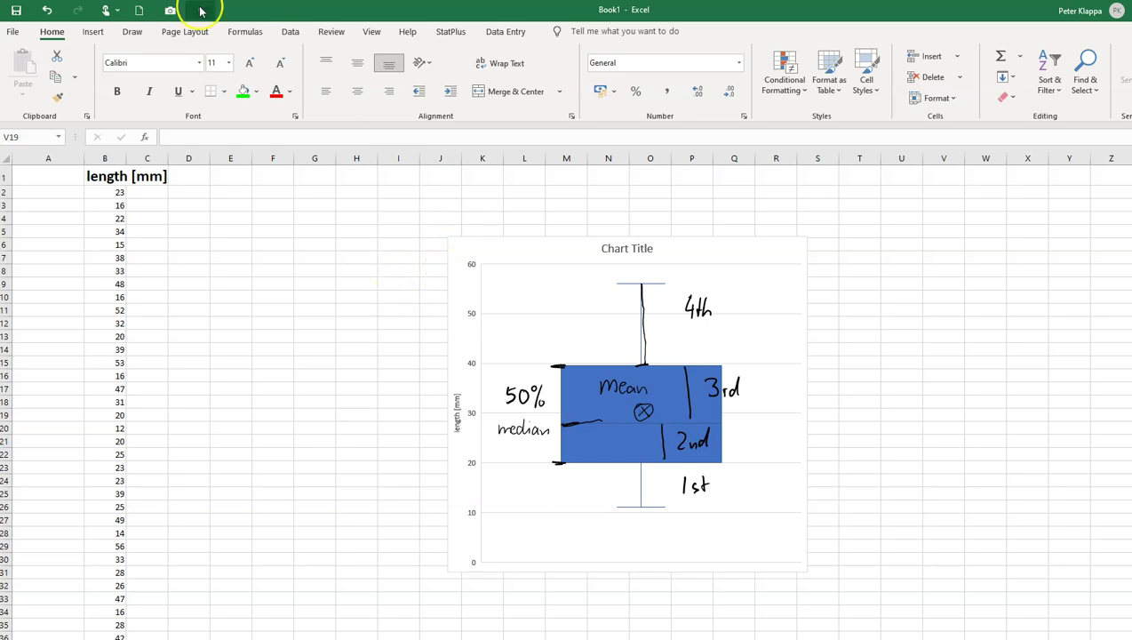
click(288, 35)
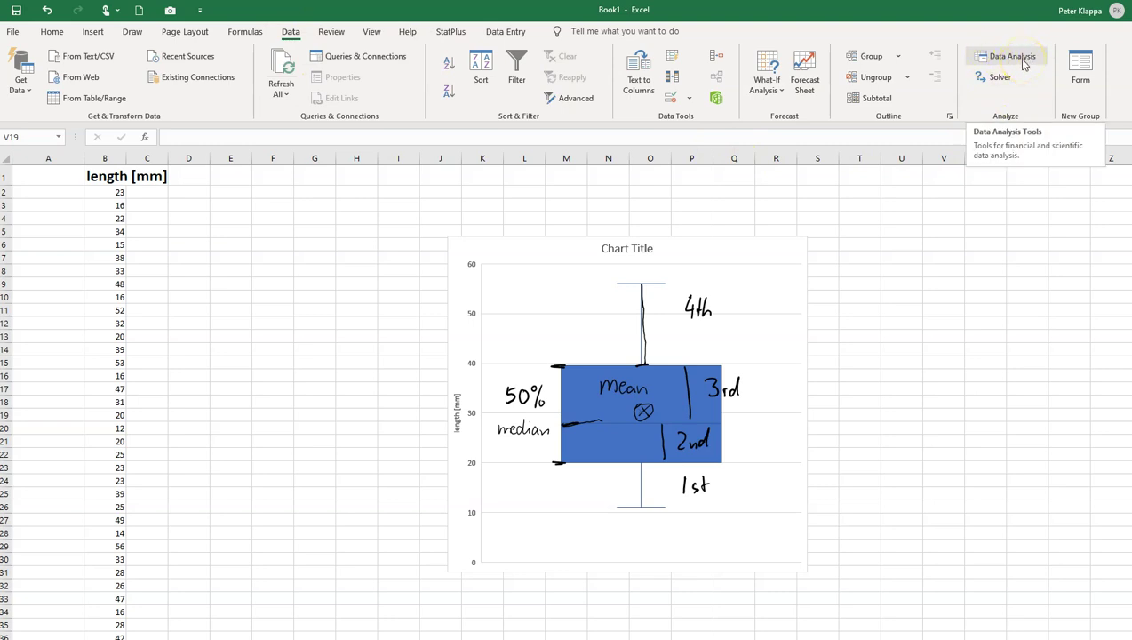
click(1021, 62)
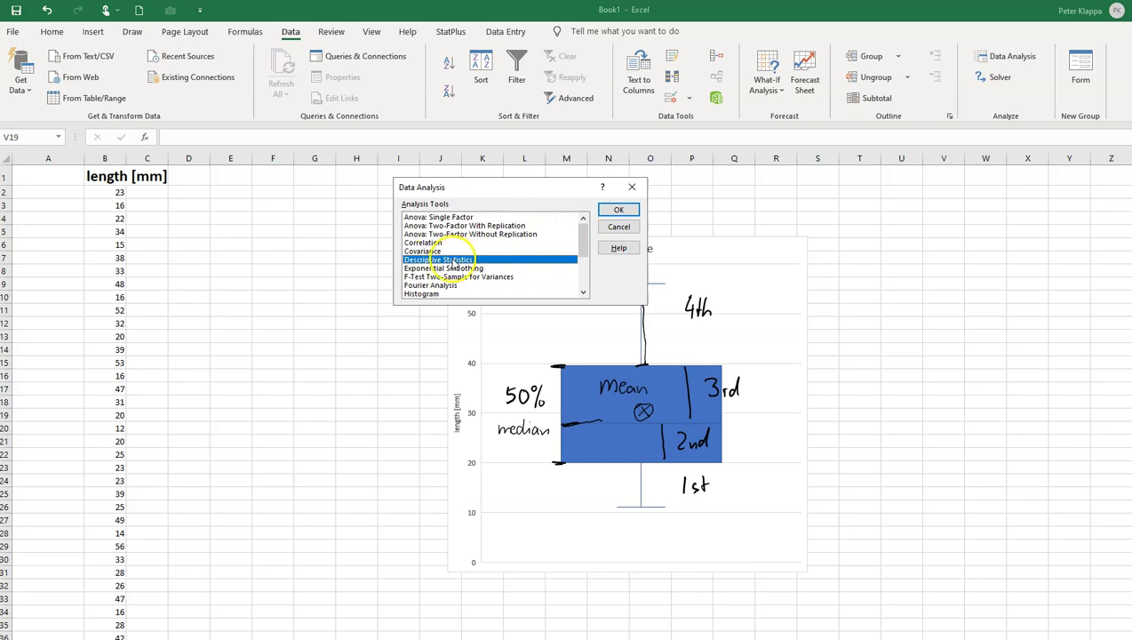
click(620, 212)
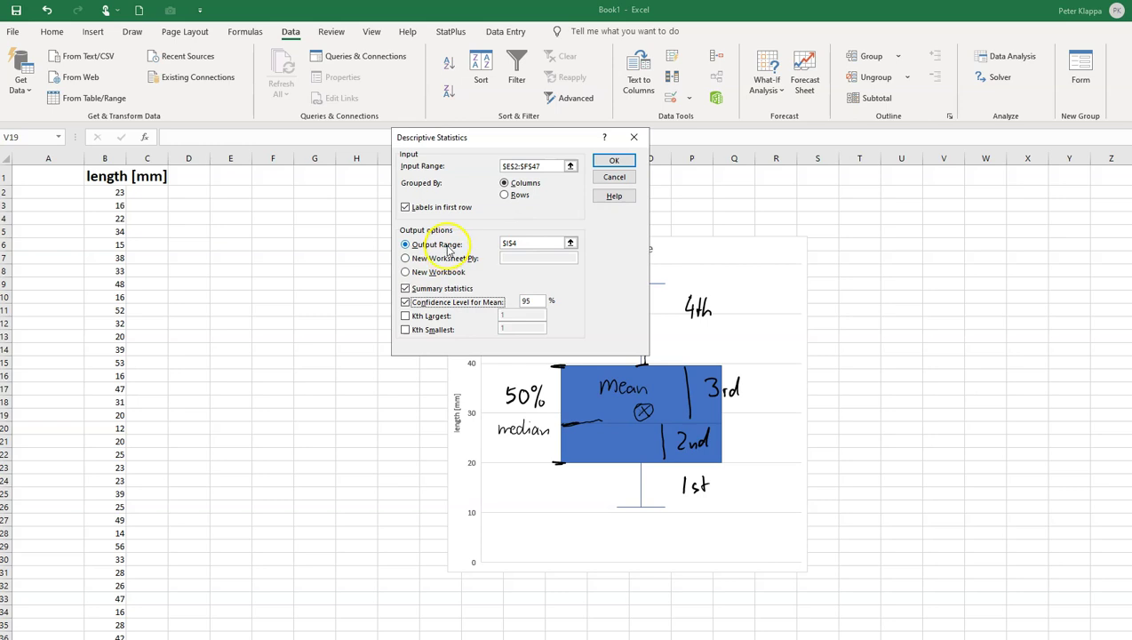
Step: Replace the Descriptive Statistics input range with the length column including its header, $B$1:$B$46
drag(551, 166, 496, 169)
key(Delete)
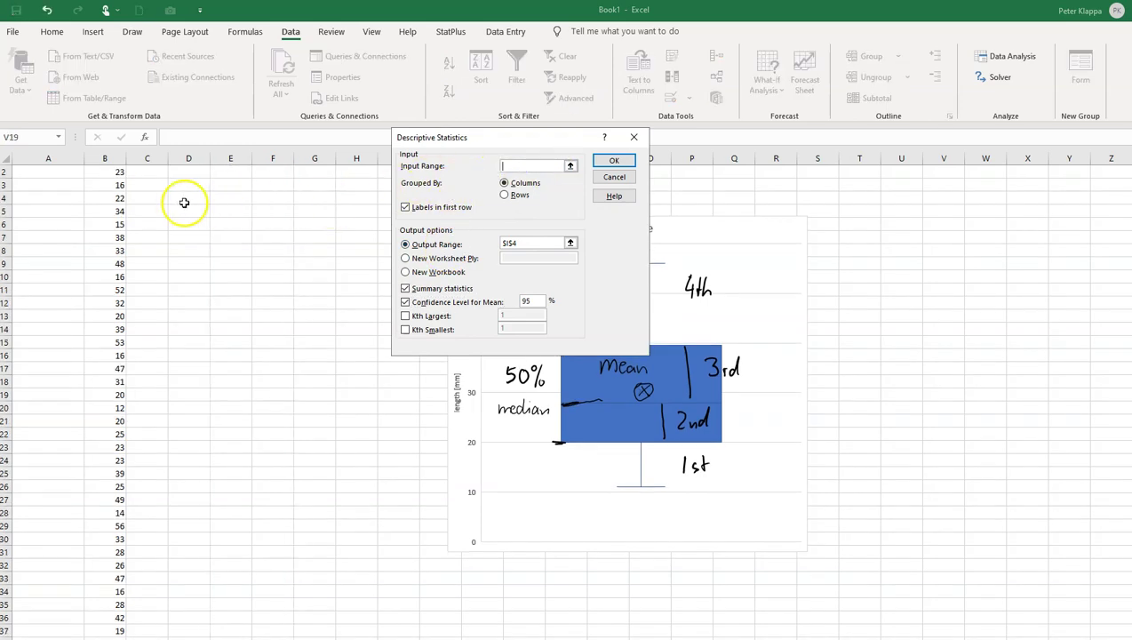
scroll(163, 229, up, 1)
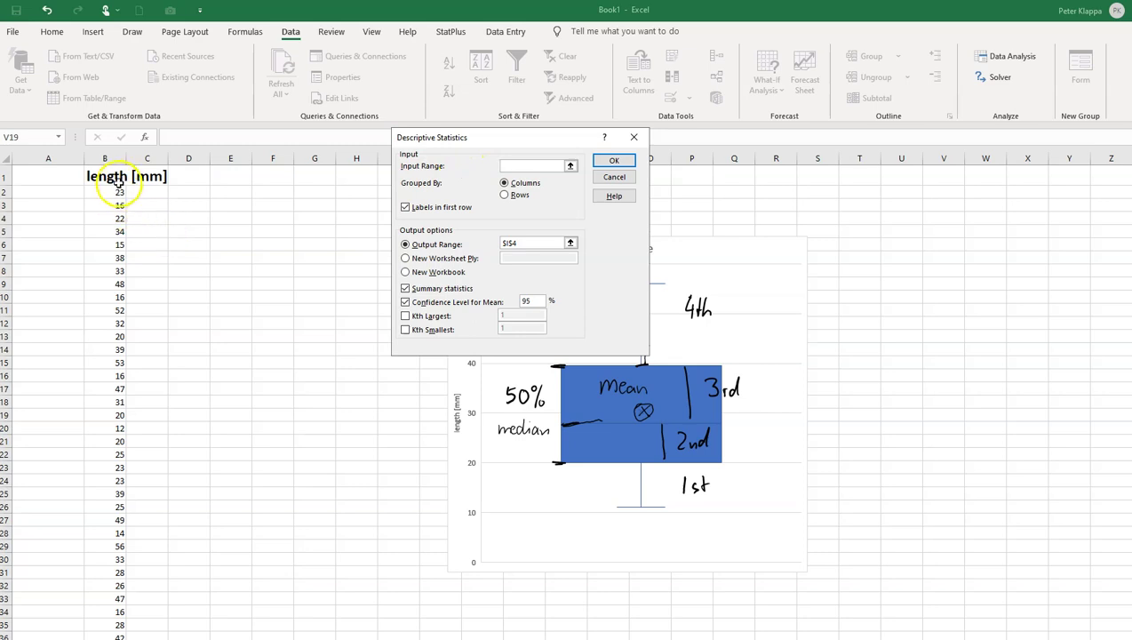
drag(119, 180, 107, 608)
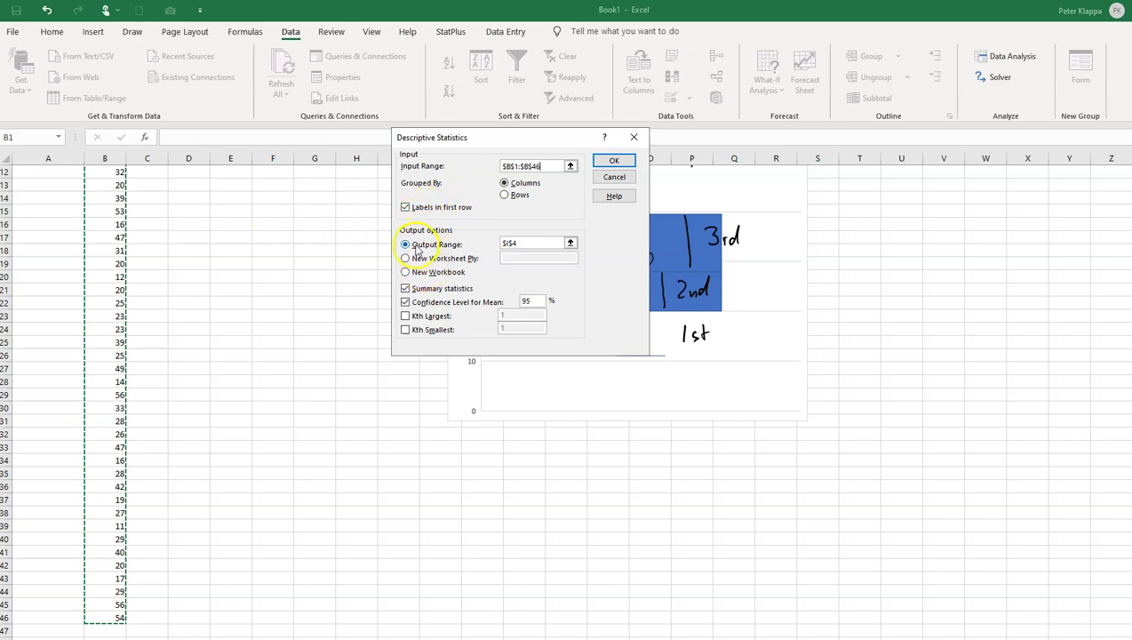
Step: Set the output range to cell $E$3 and generate the descriptive statistics table
click(516, 243)
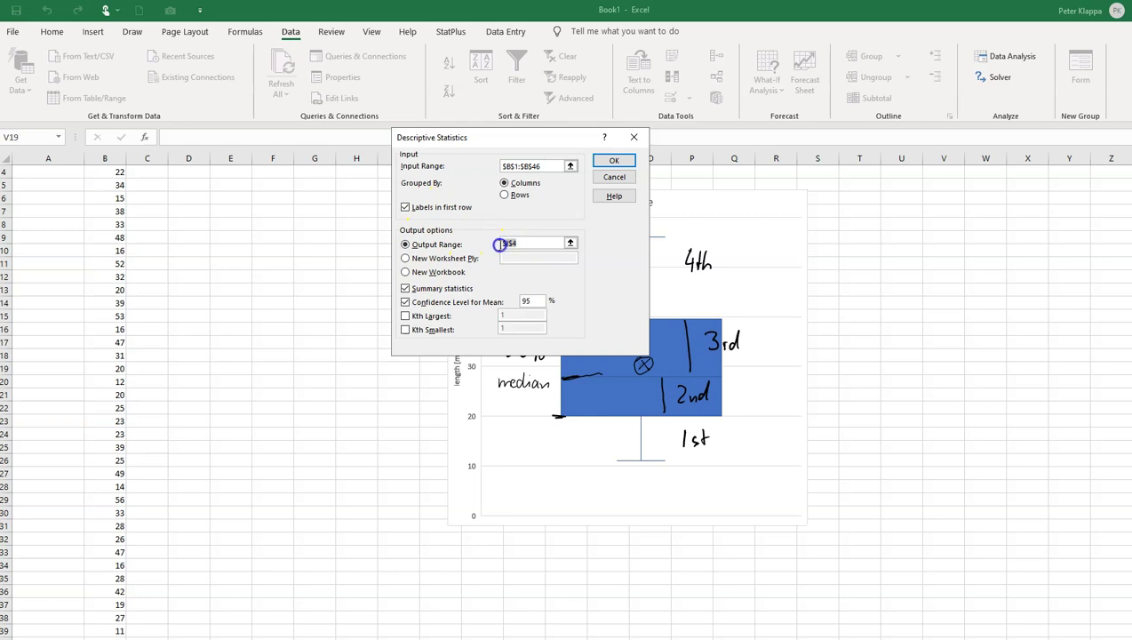
key(BackSpace)
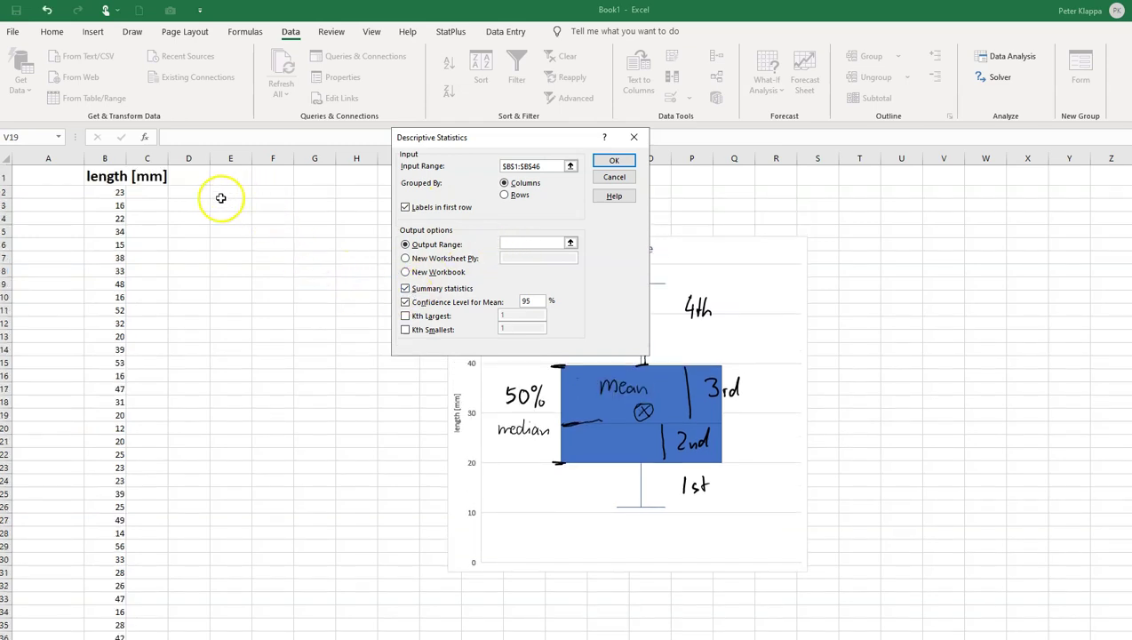
click(517, 245)
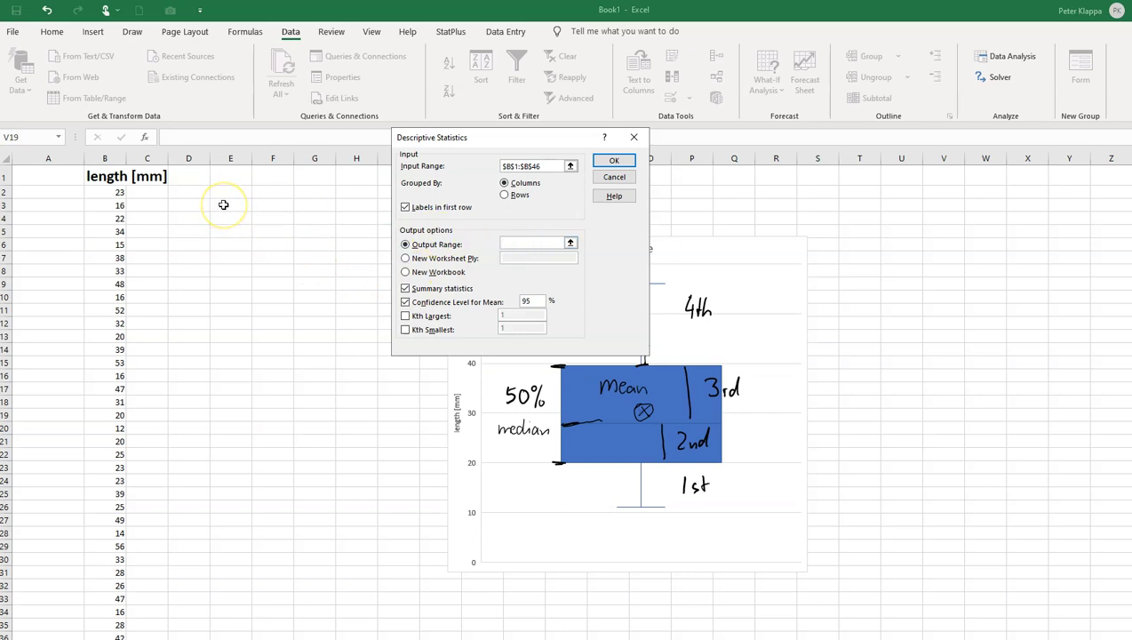
click(223, 205)
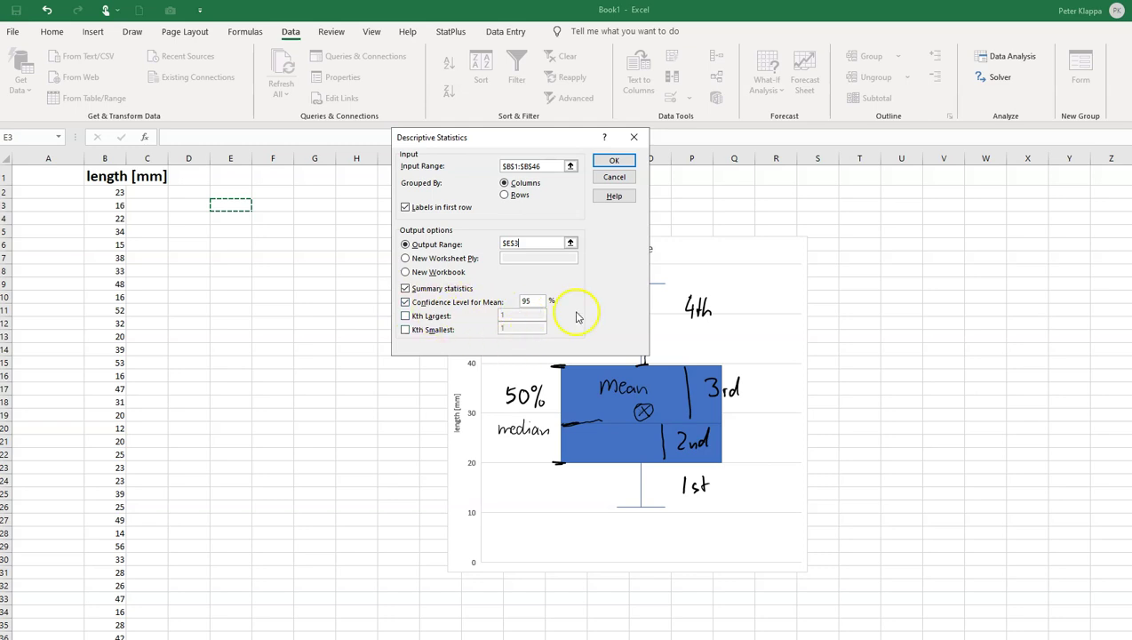
click(618, 160)
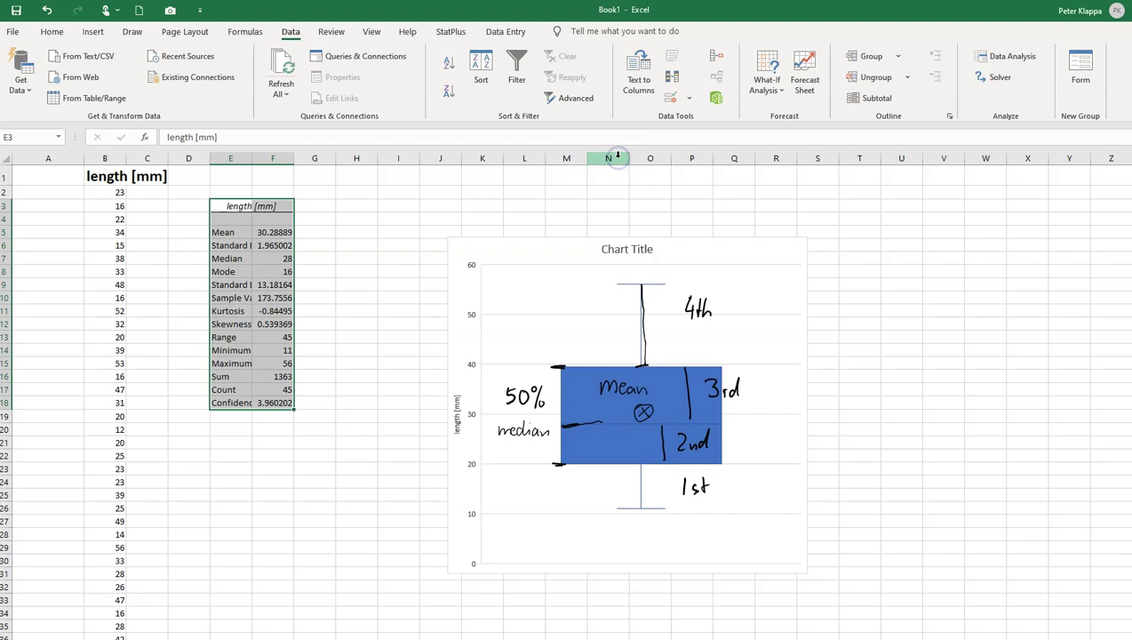
Step: Widen columns E and F together so the statistics labels and values fit, and deselect them
click(236, 158)
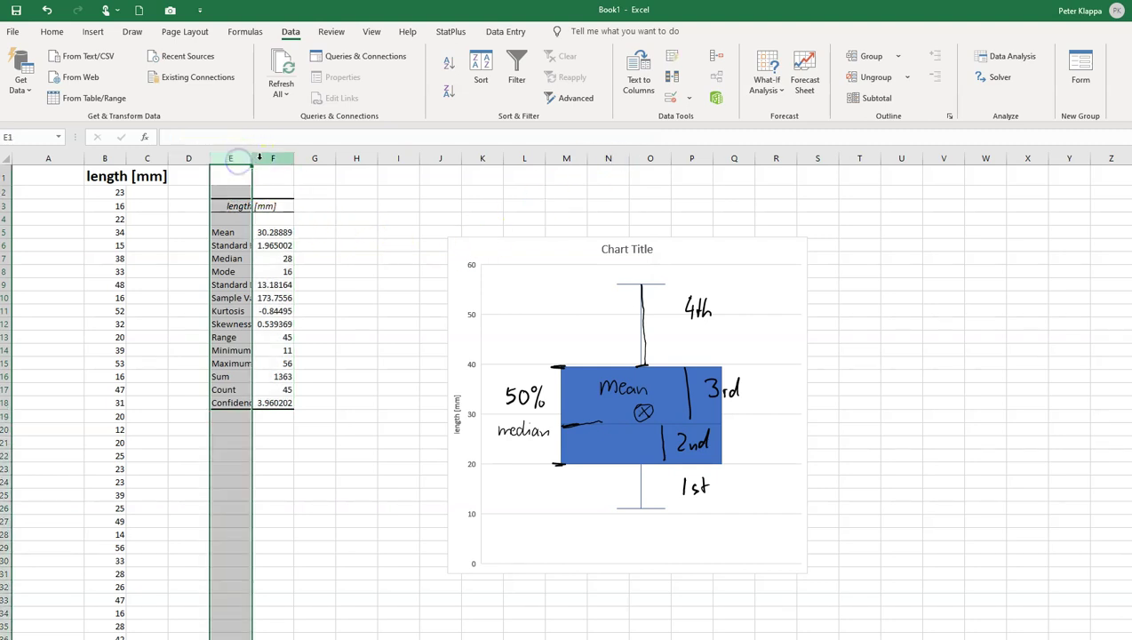
shift+click(260, 158)
drag(294, 161, 348, 167)
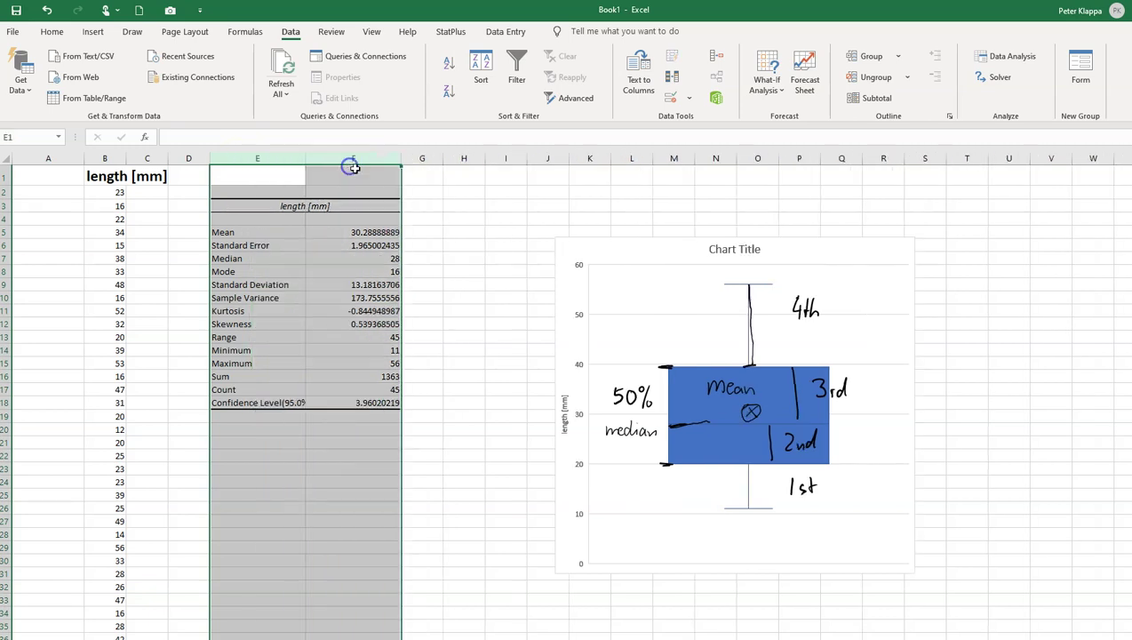
click(474, 334)
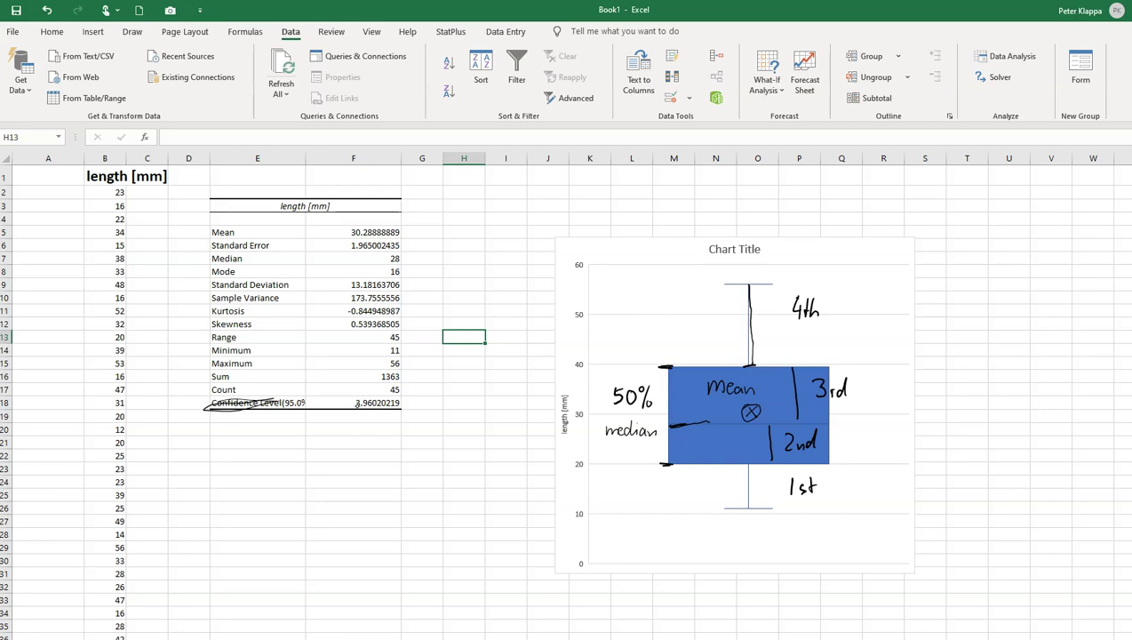
Step: Strike through the Confidence Level(95.0%) label in the statistics table with black ink
drag(283, 397, 204, 409)
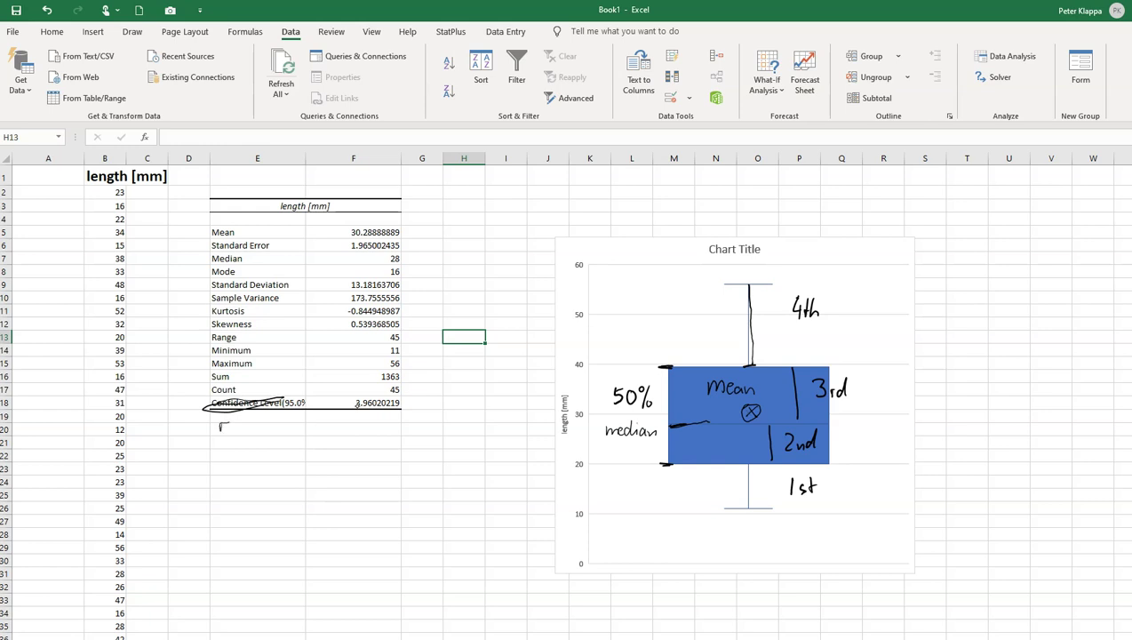